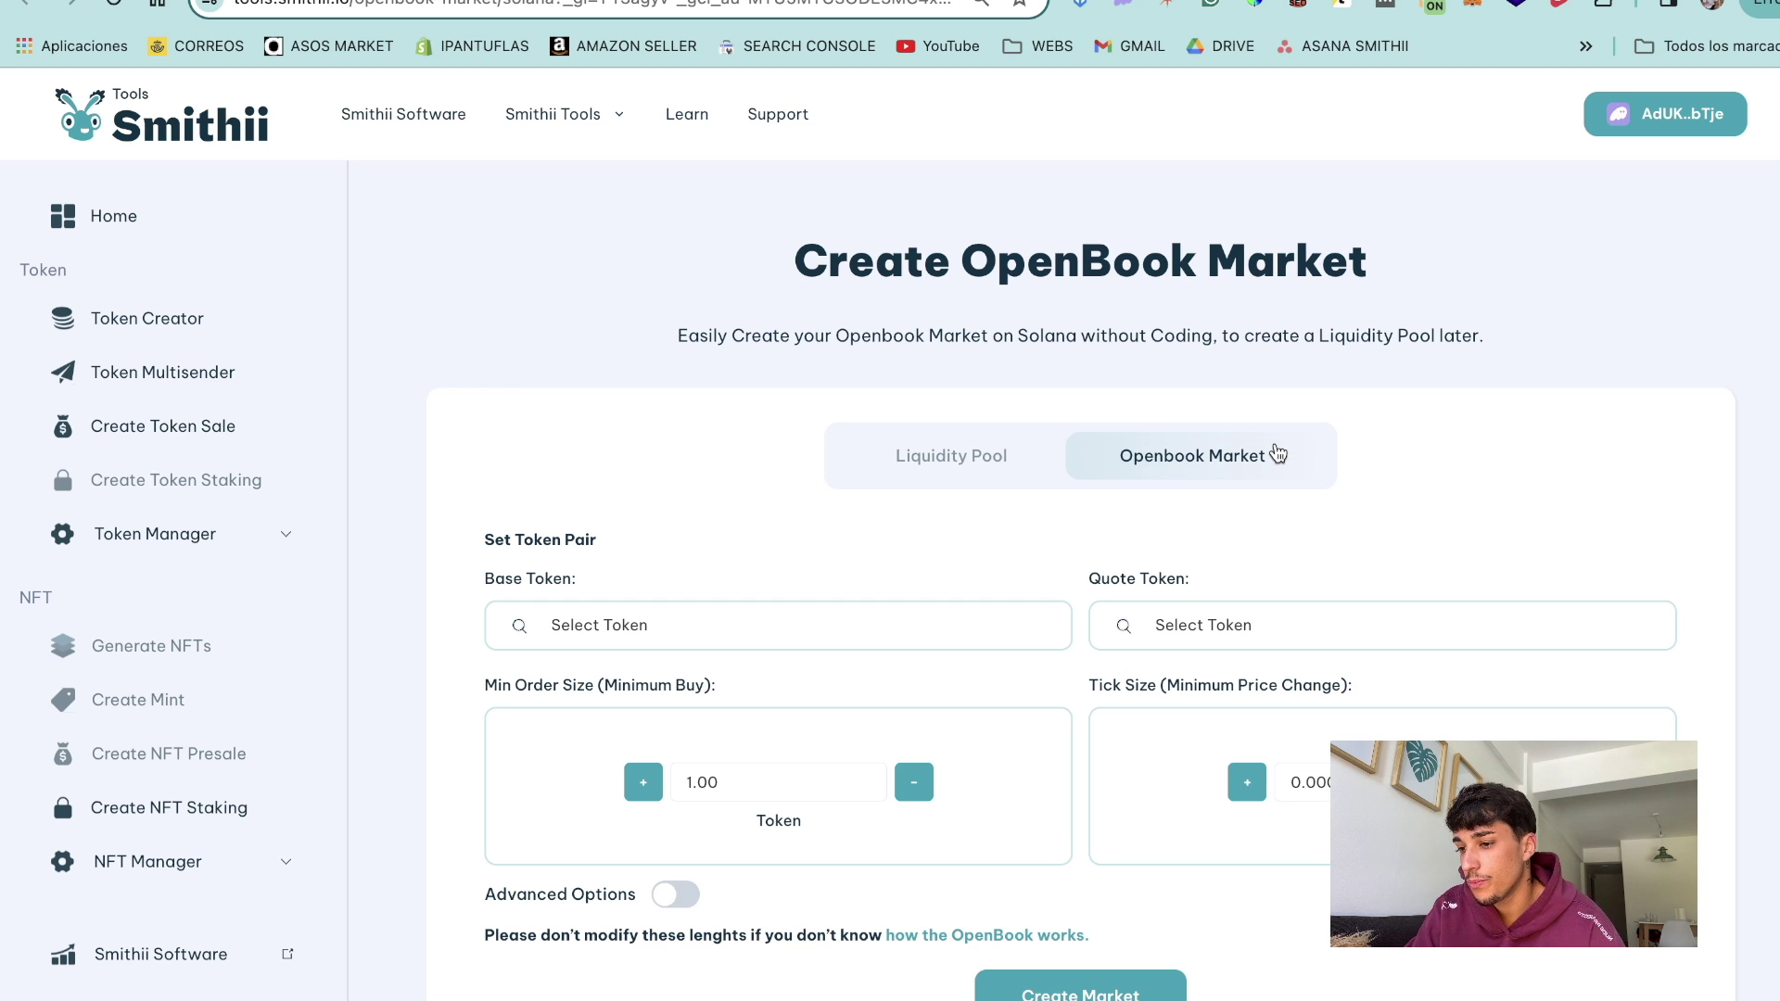
- Scroll through the OpenBook Market form to look over the queue length settings
scroll(1284, 456, down, 3)
scroll(1280, 452, up, 1)
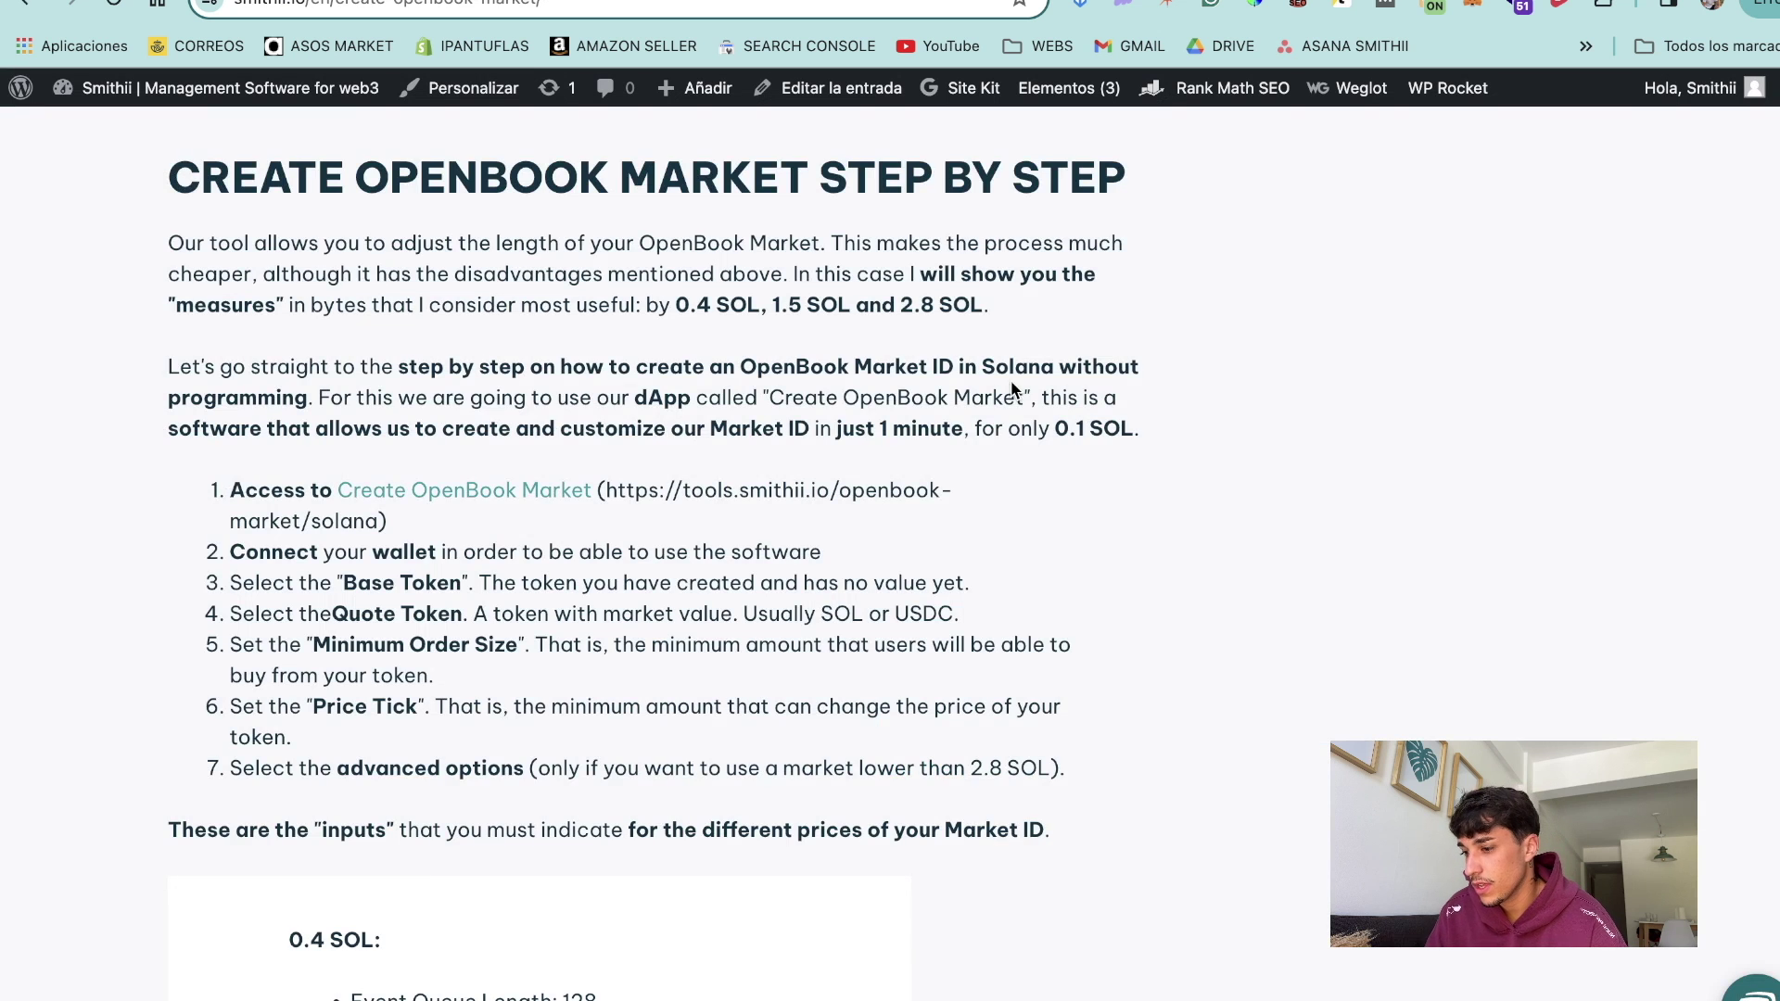
- Highlight the guide's 0.4/1.5/2.8 SOL queue length values, then return to the market form's base token picker
scroll(1011, 380, down, 8)
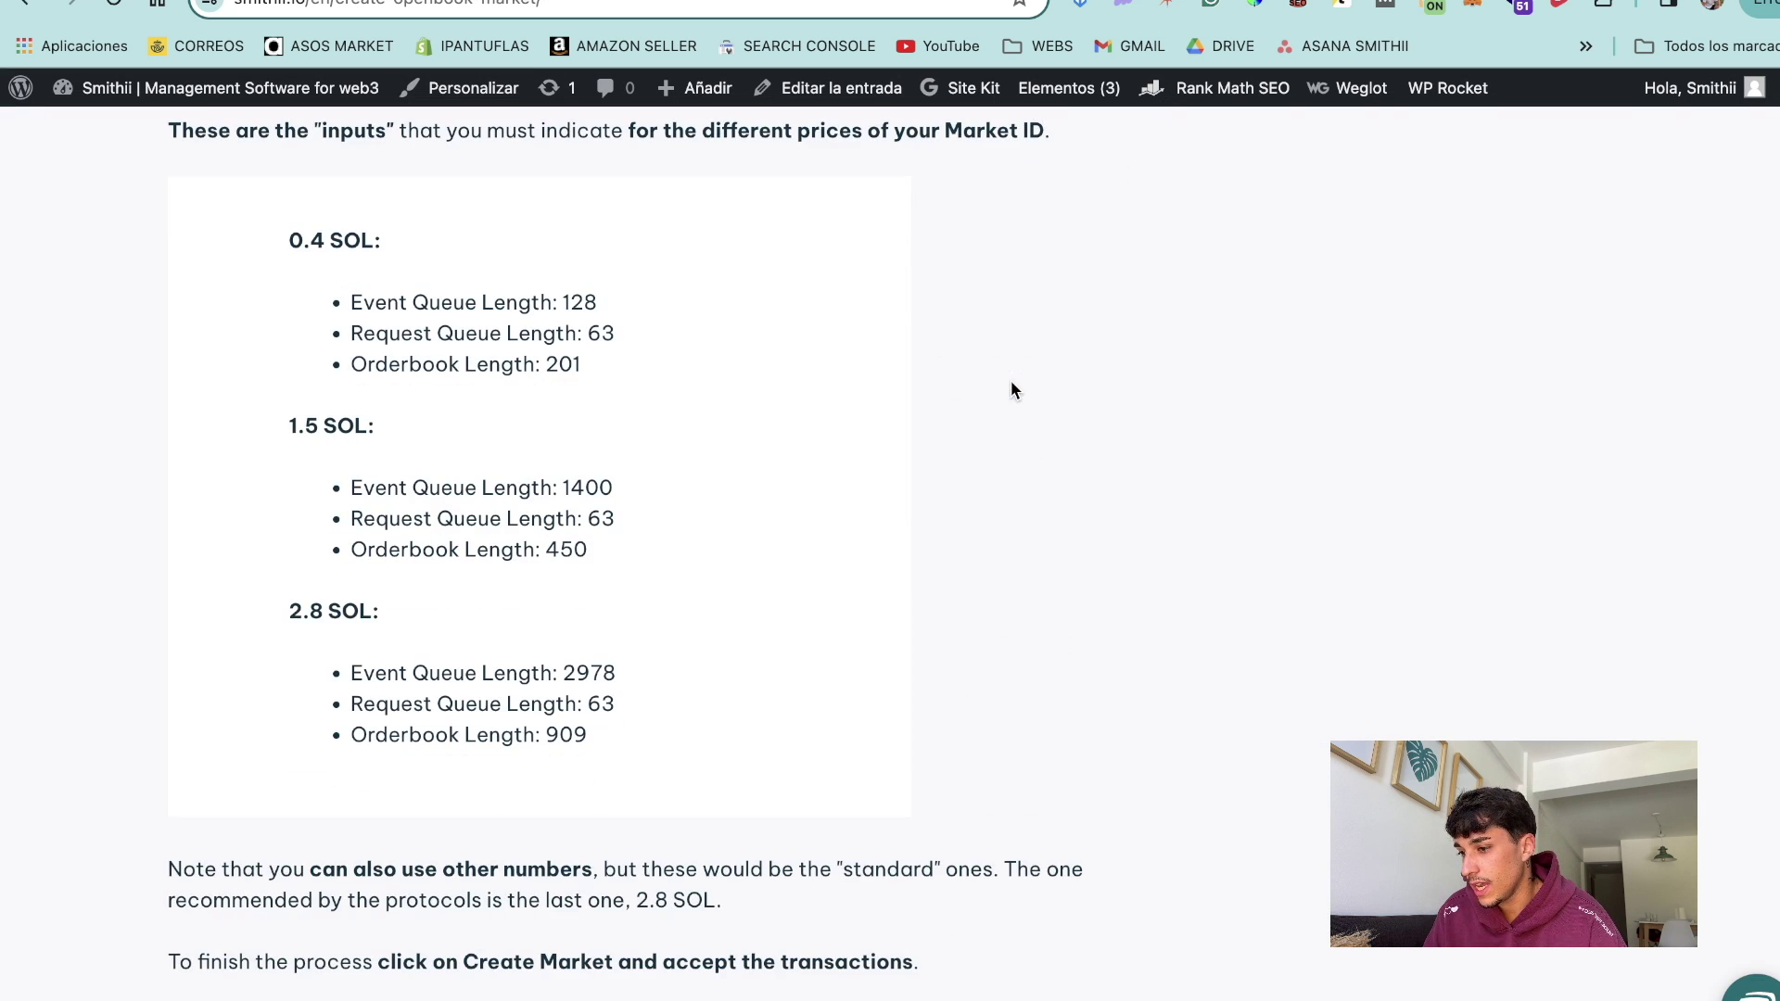
scroll(933, 521, up, 1)
drag(627, 807, 270, 279)
click(303, 321)
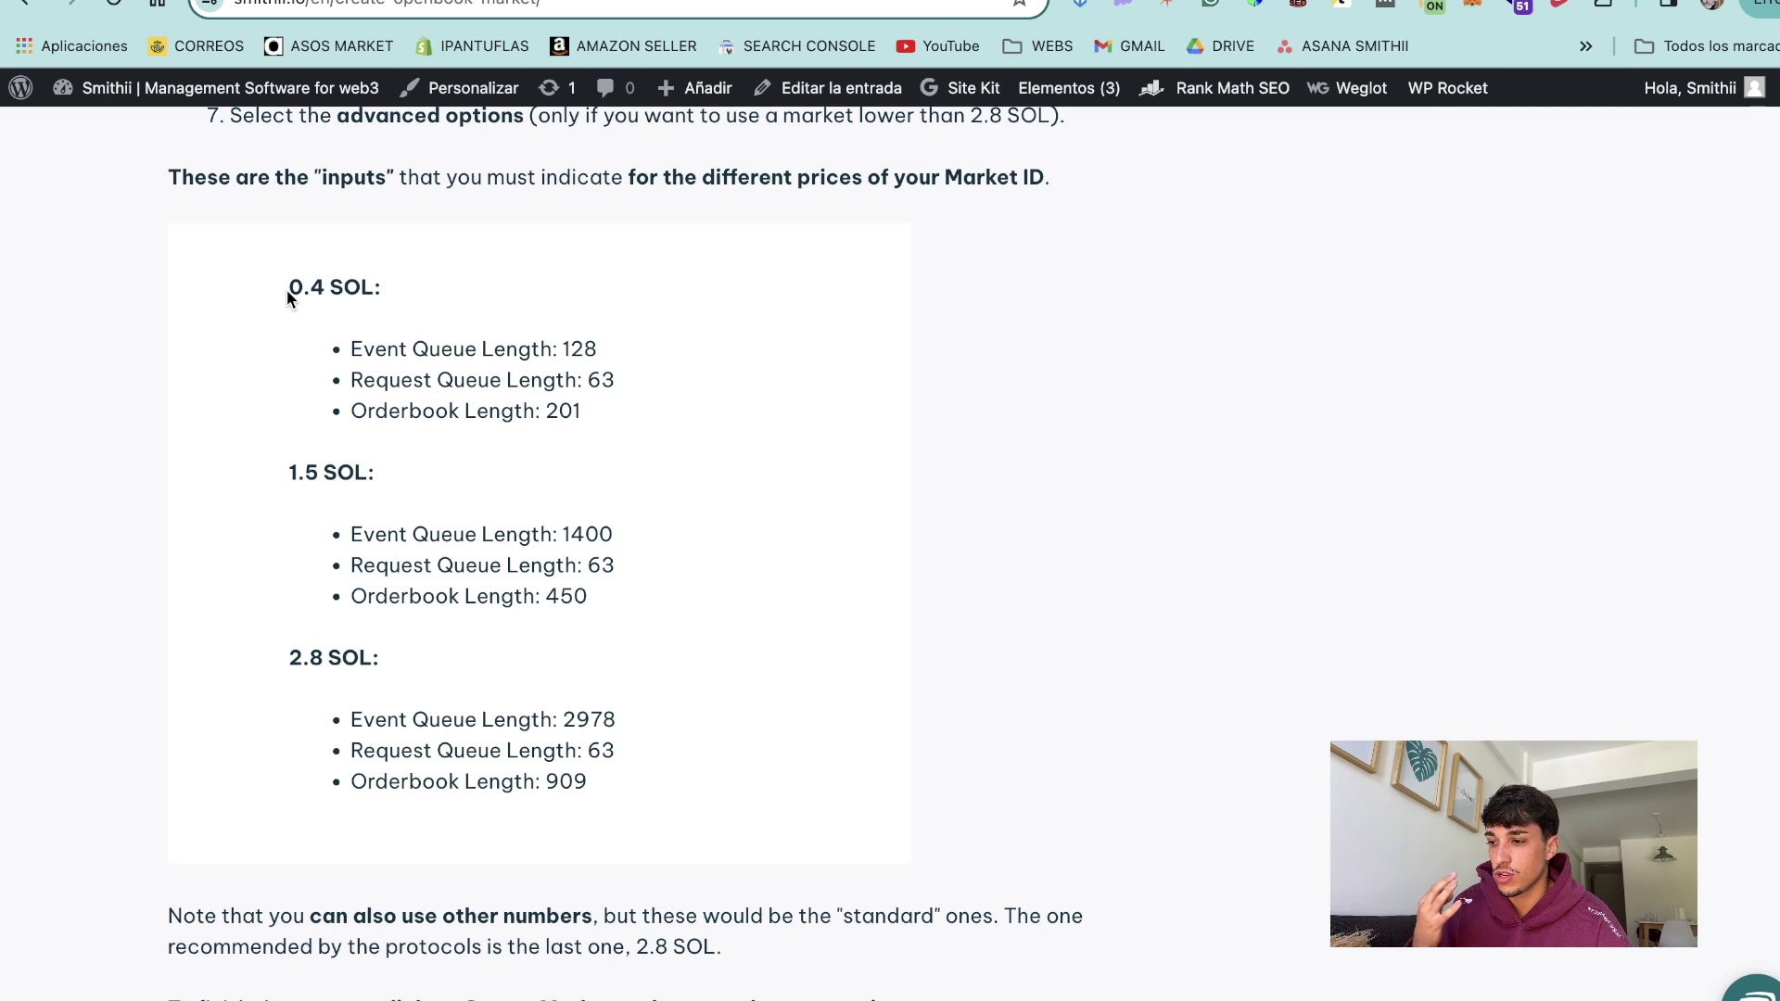
key(ctrl+Tab)
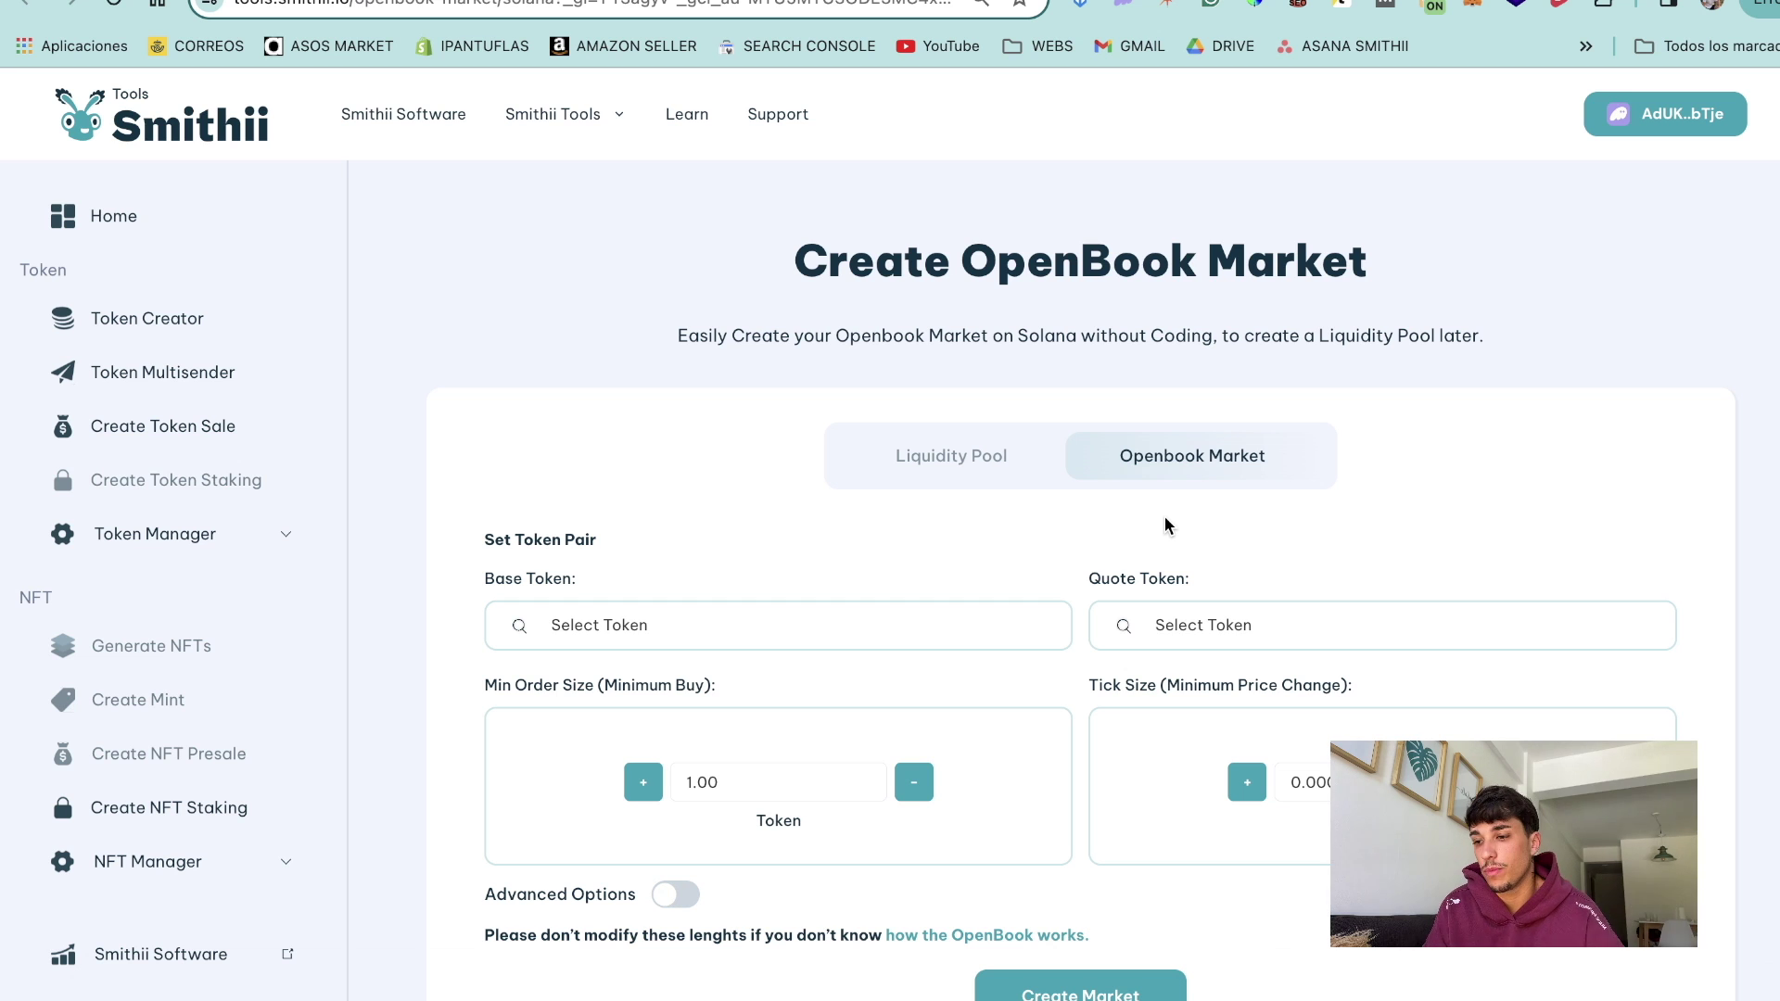
click(604, 639)
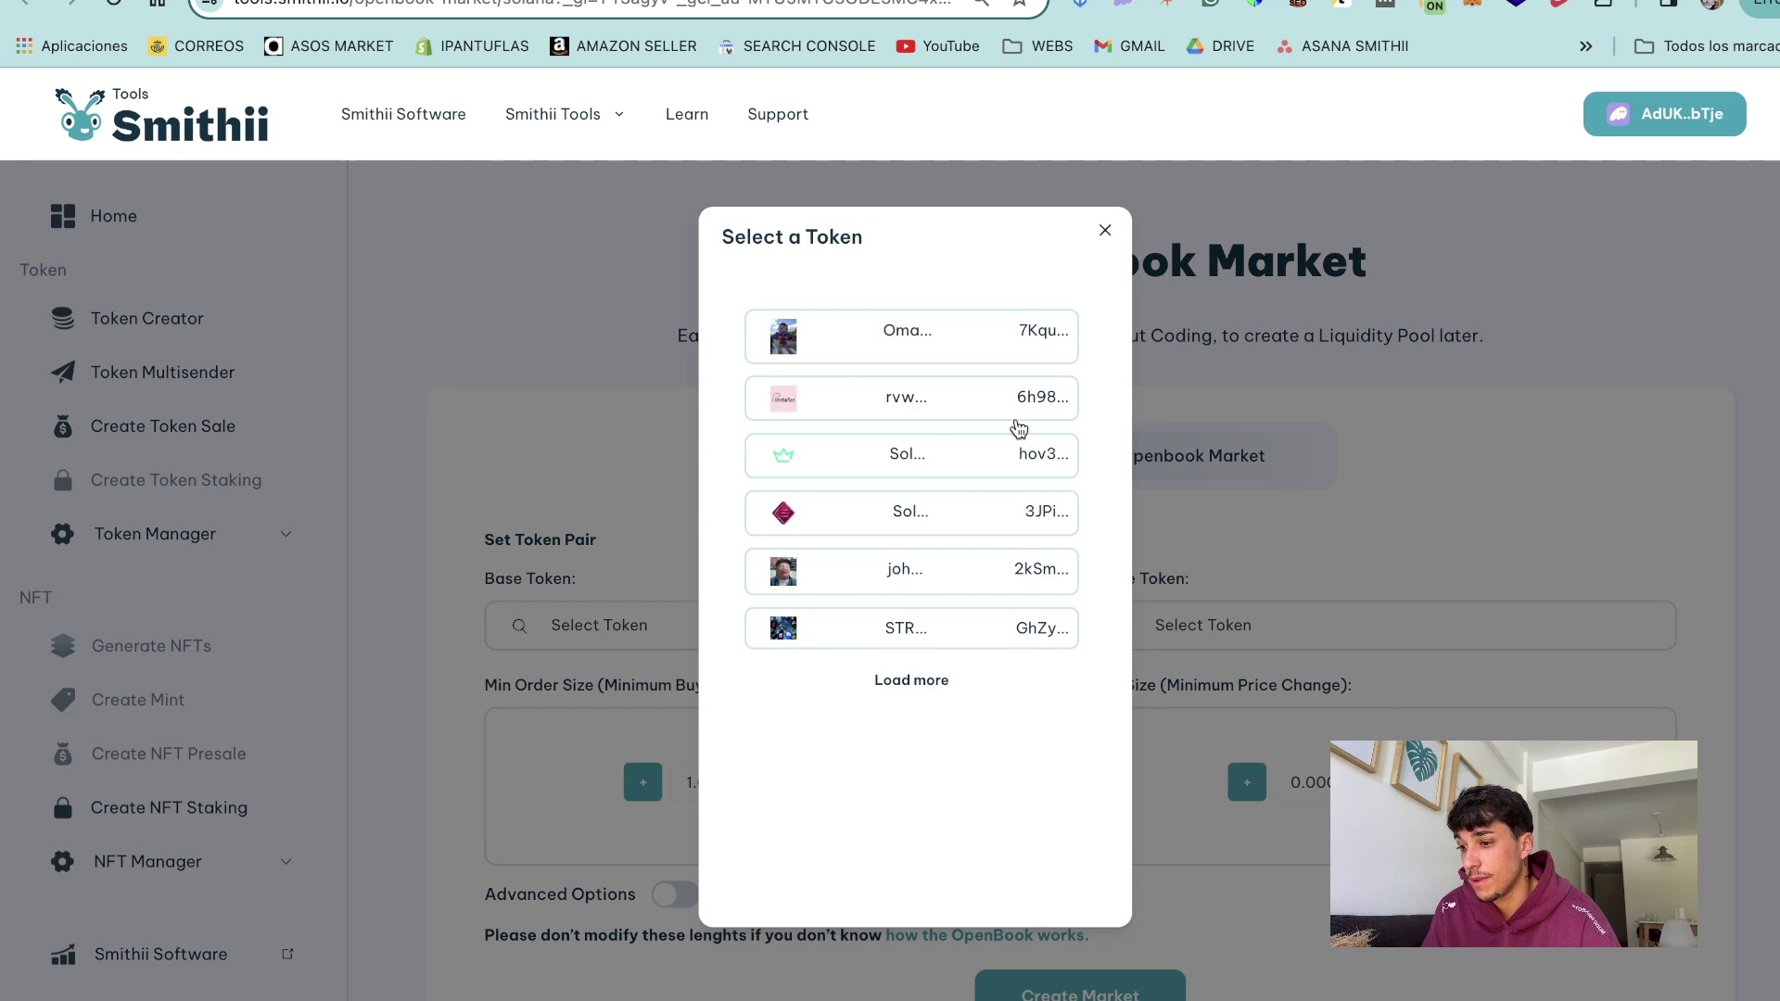
- Pair the custom Solking base token with SOL as the quote token
click(888, 515)
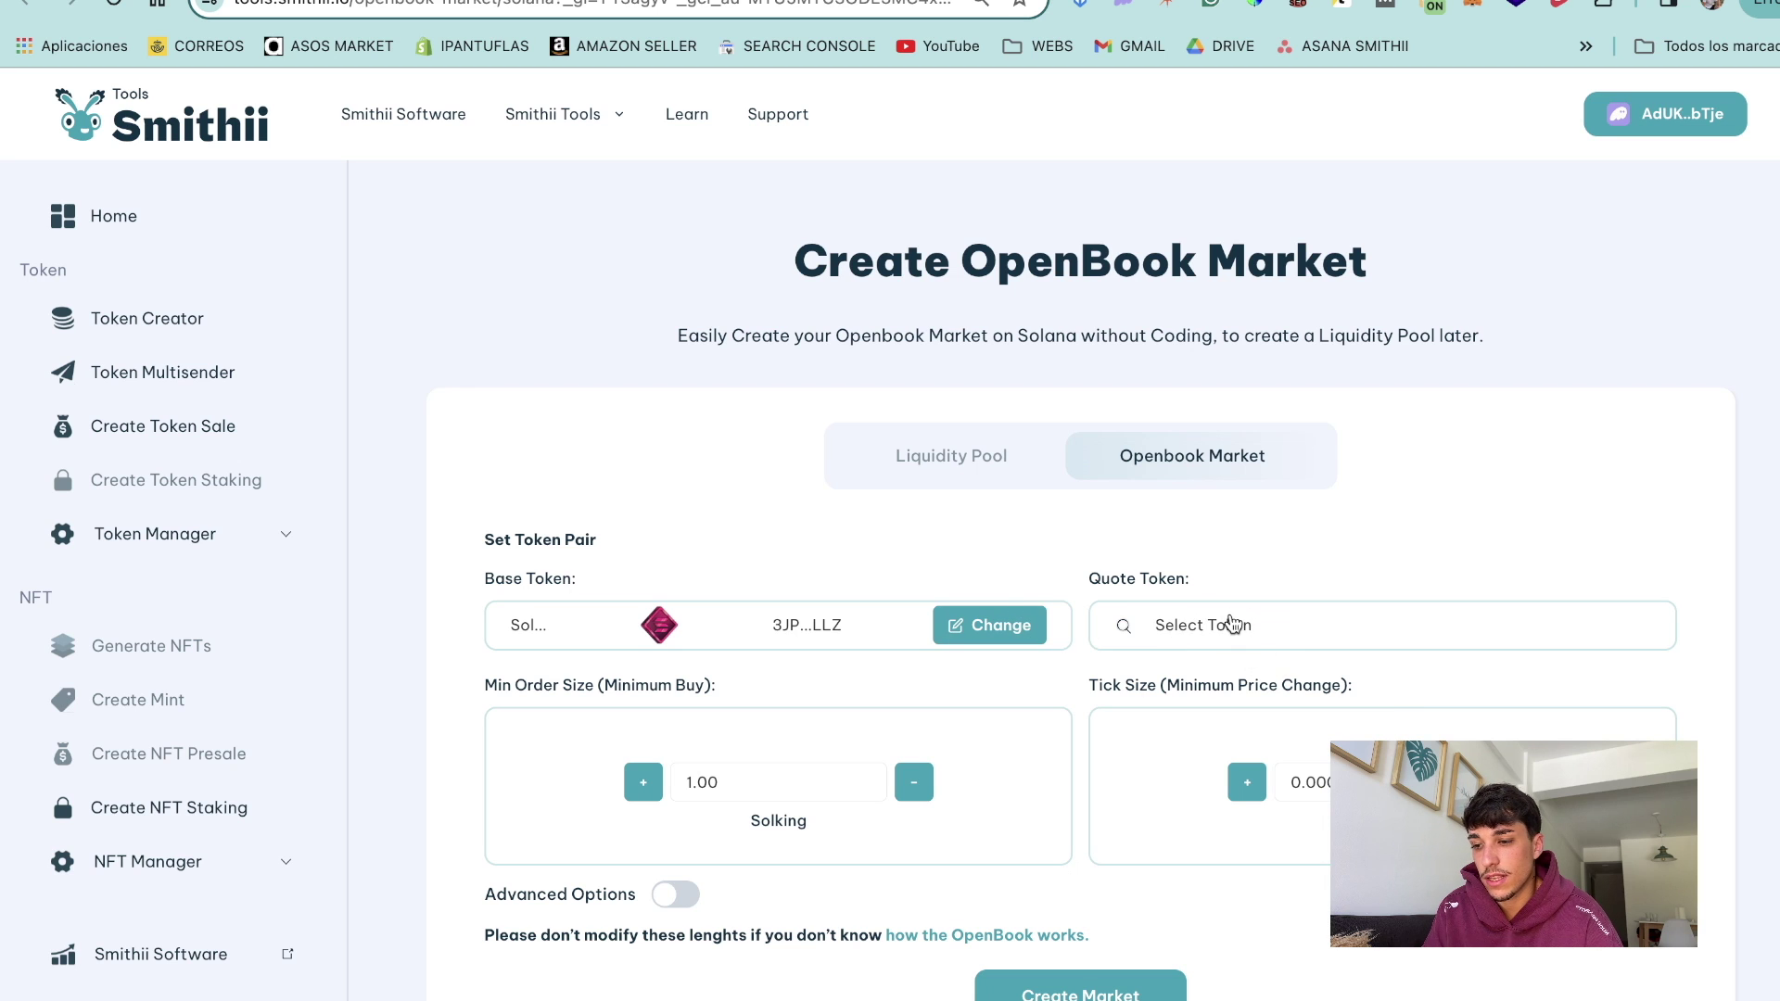
click(1233, 623)
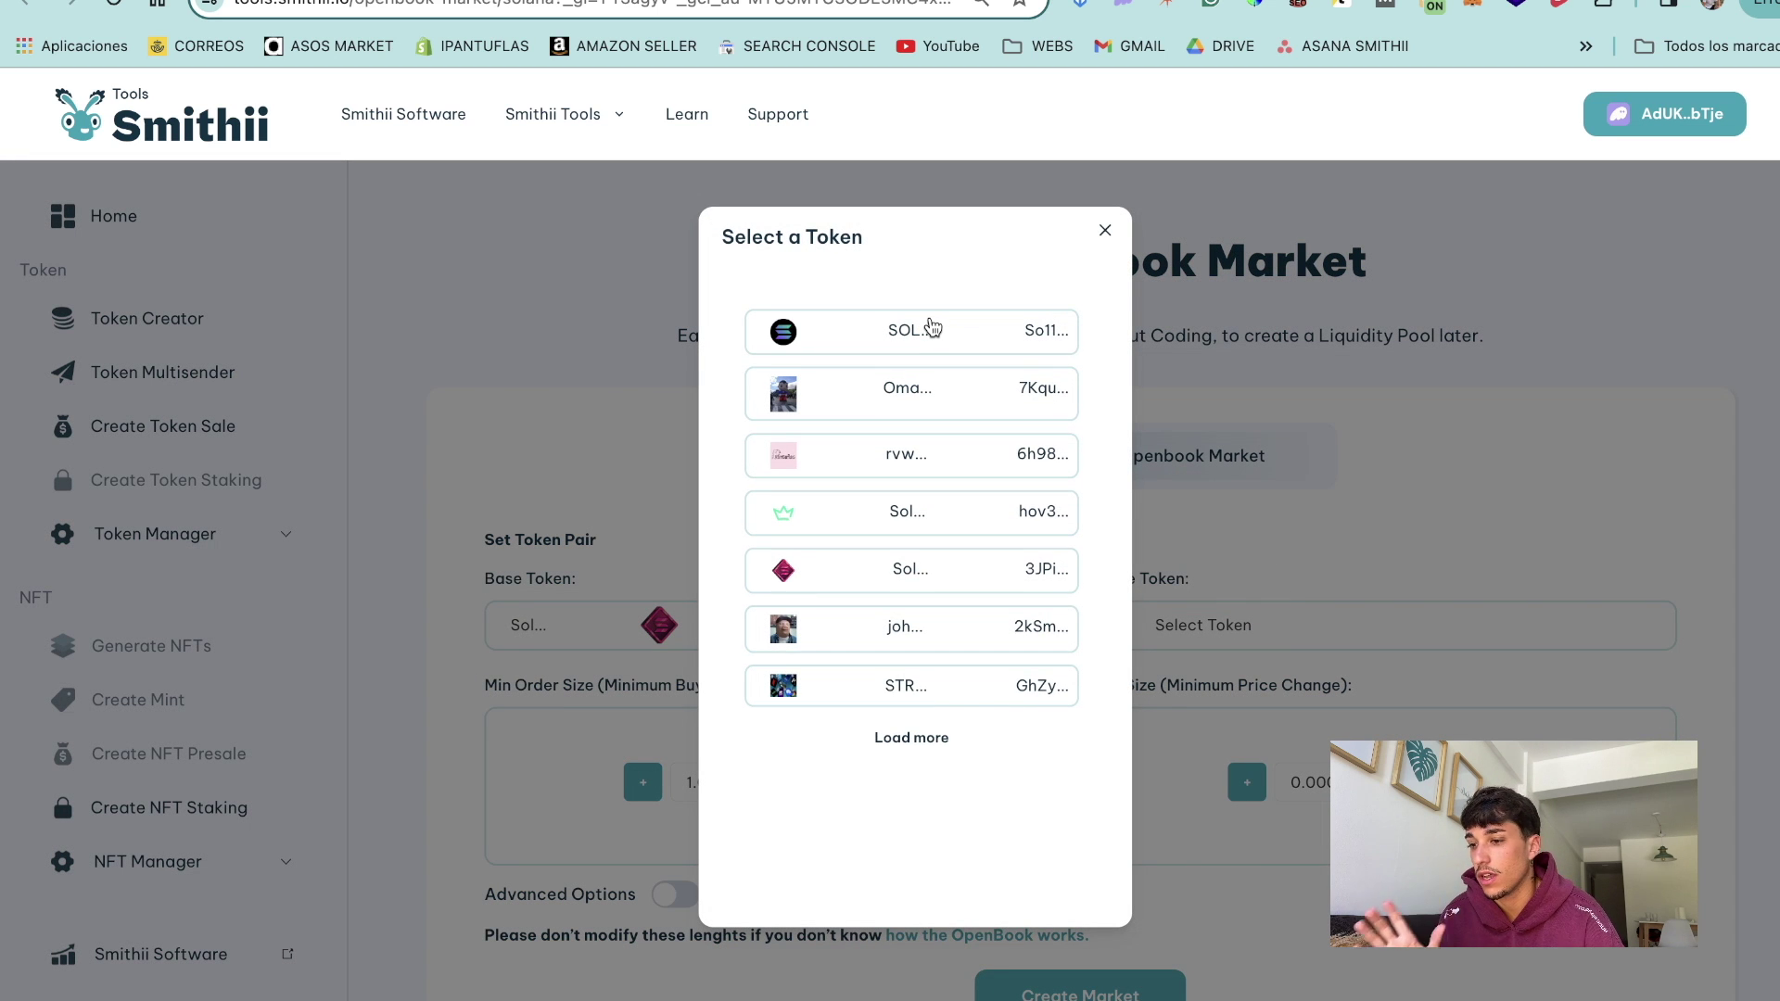
click(932, 327)
- Highlight the Min Order Size setting further down the form
scroll(931, 327, down, 1)
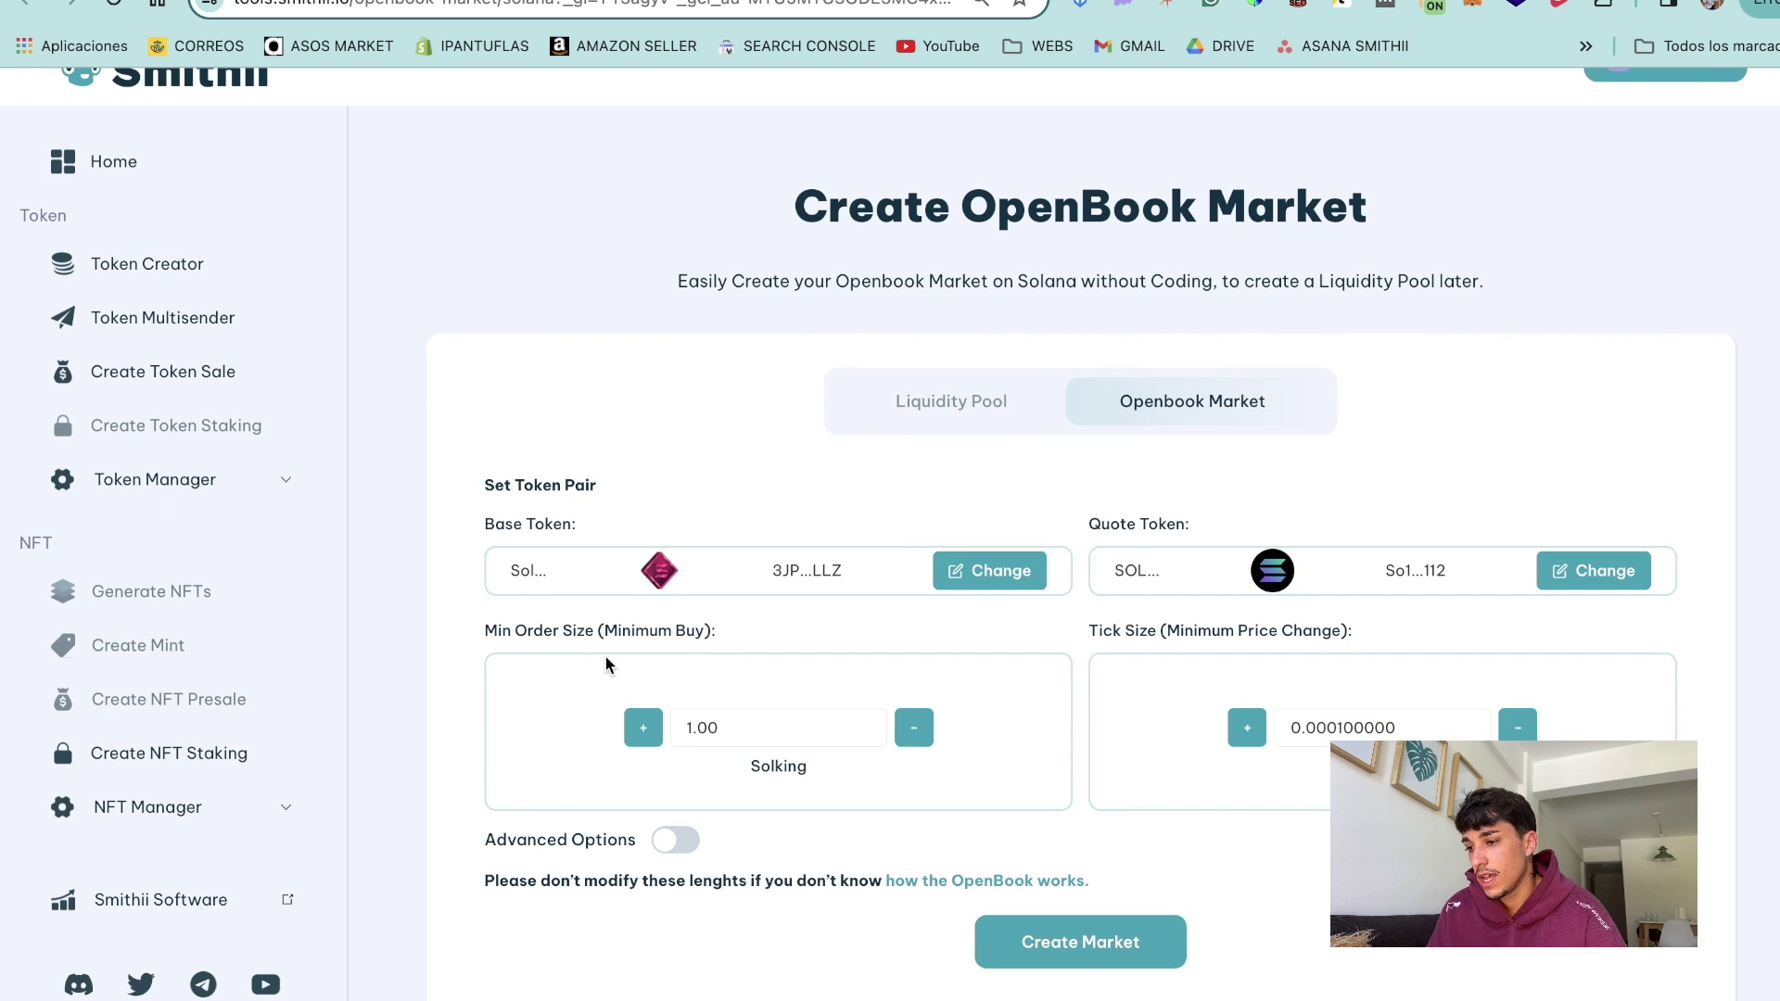
drag(473, 634, 737, 628)
click(742, 630)
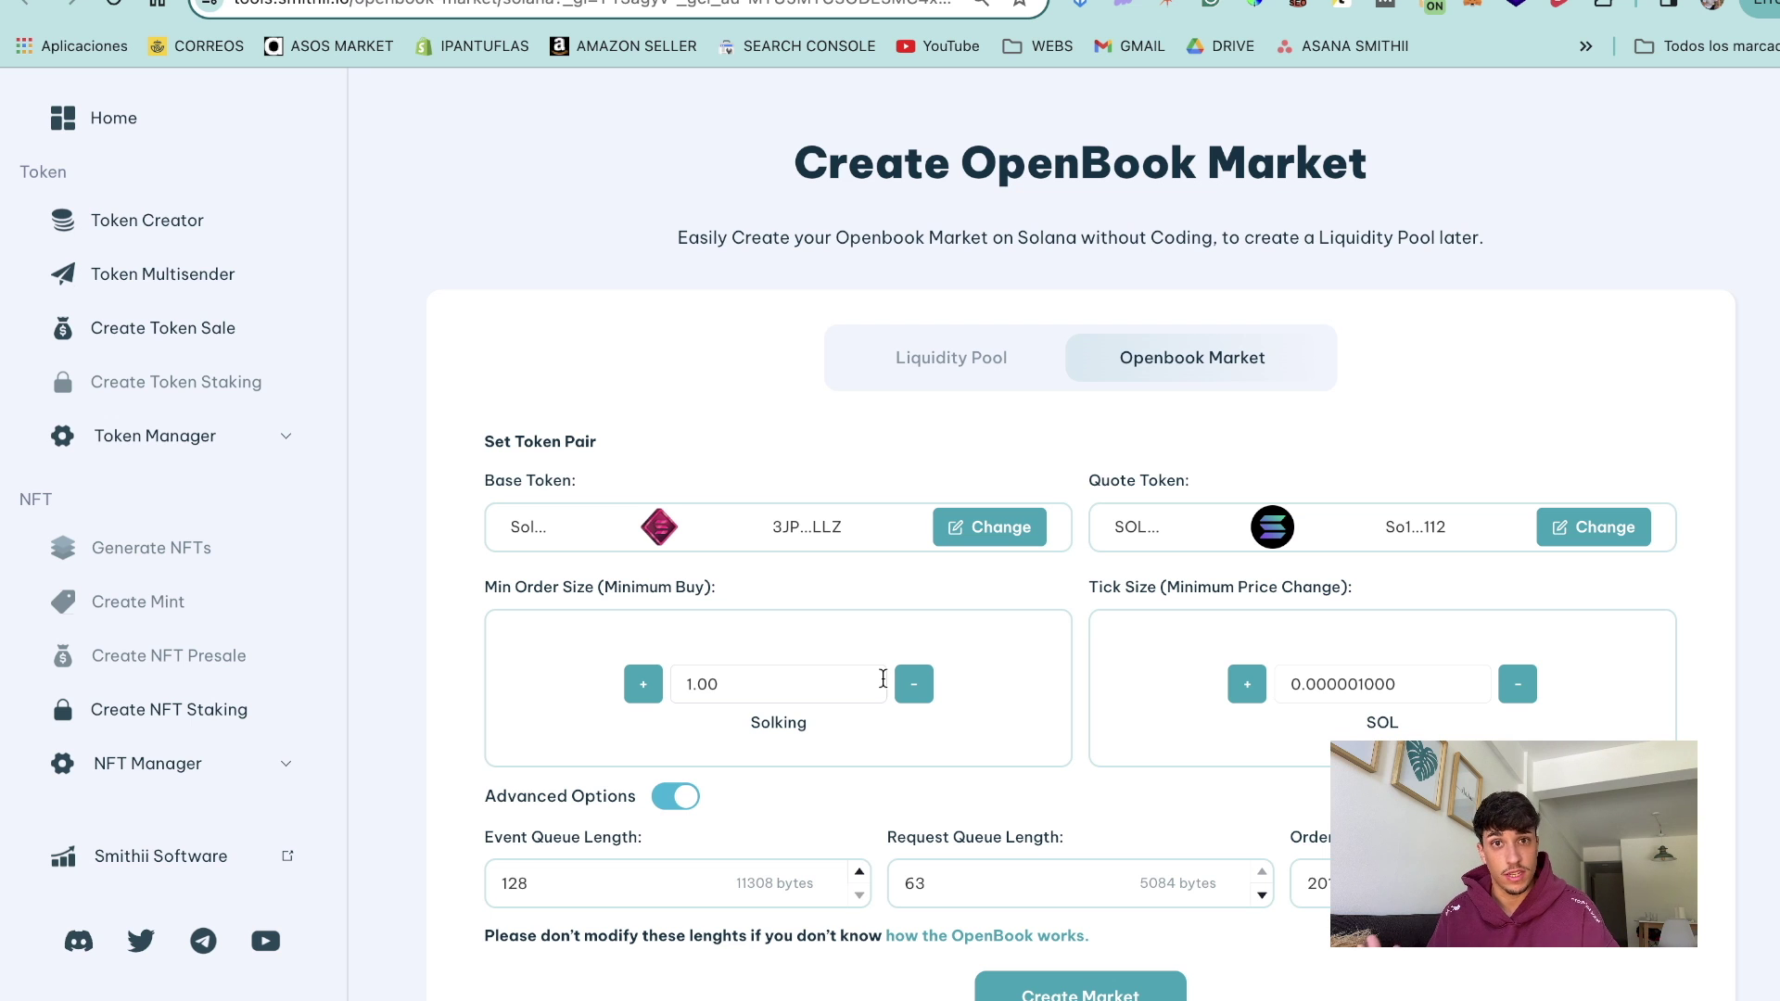
key(ctrl+Tab)
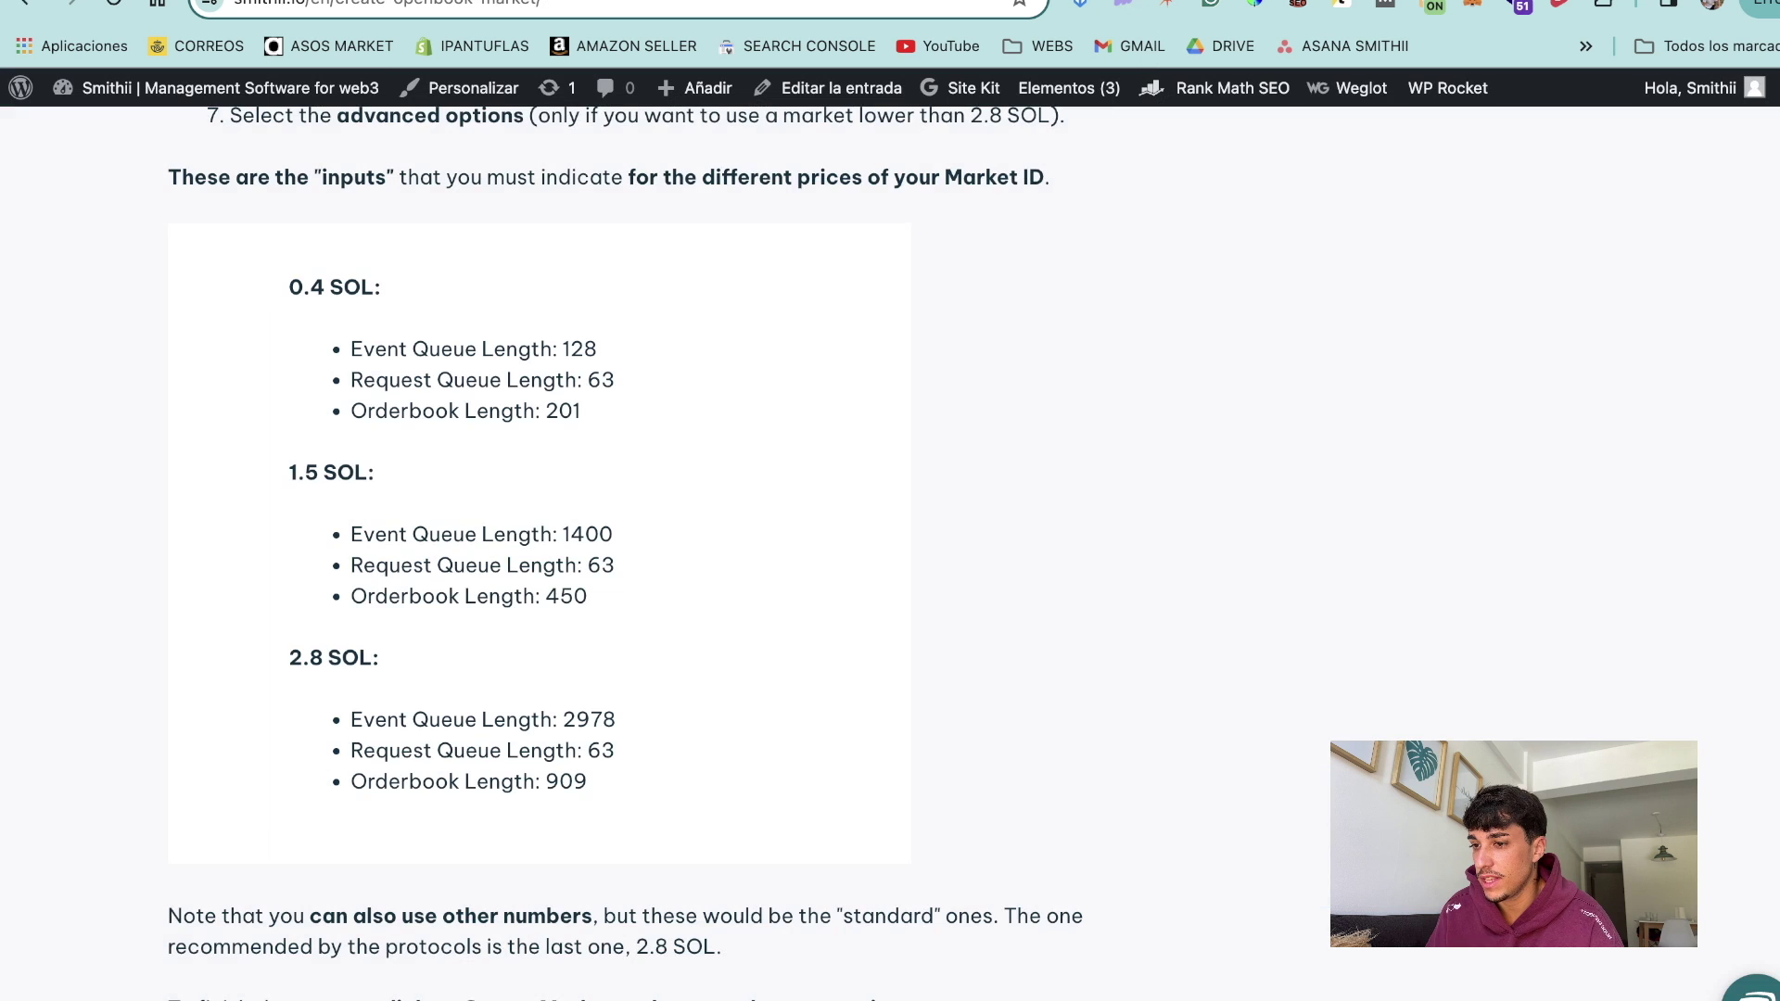
scroll(498, 667, down, 1)
drag(638, 719, 311, 153)
click(311, 153)
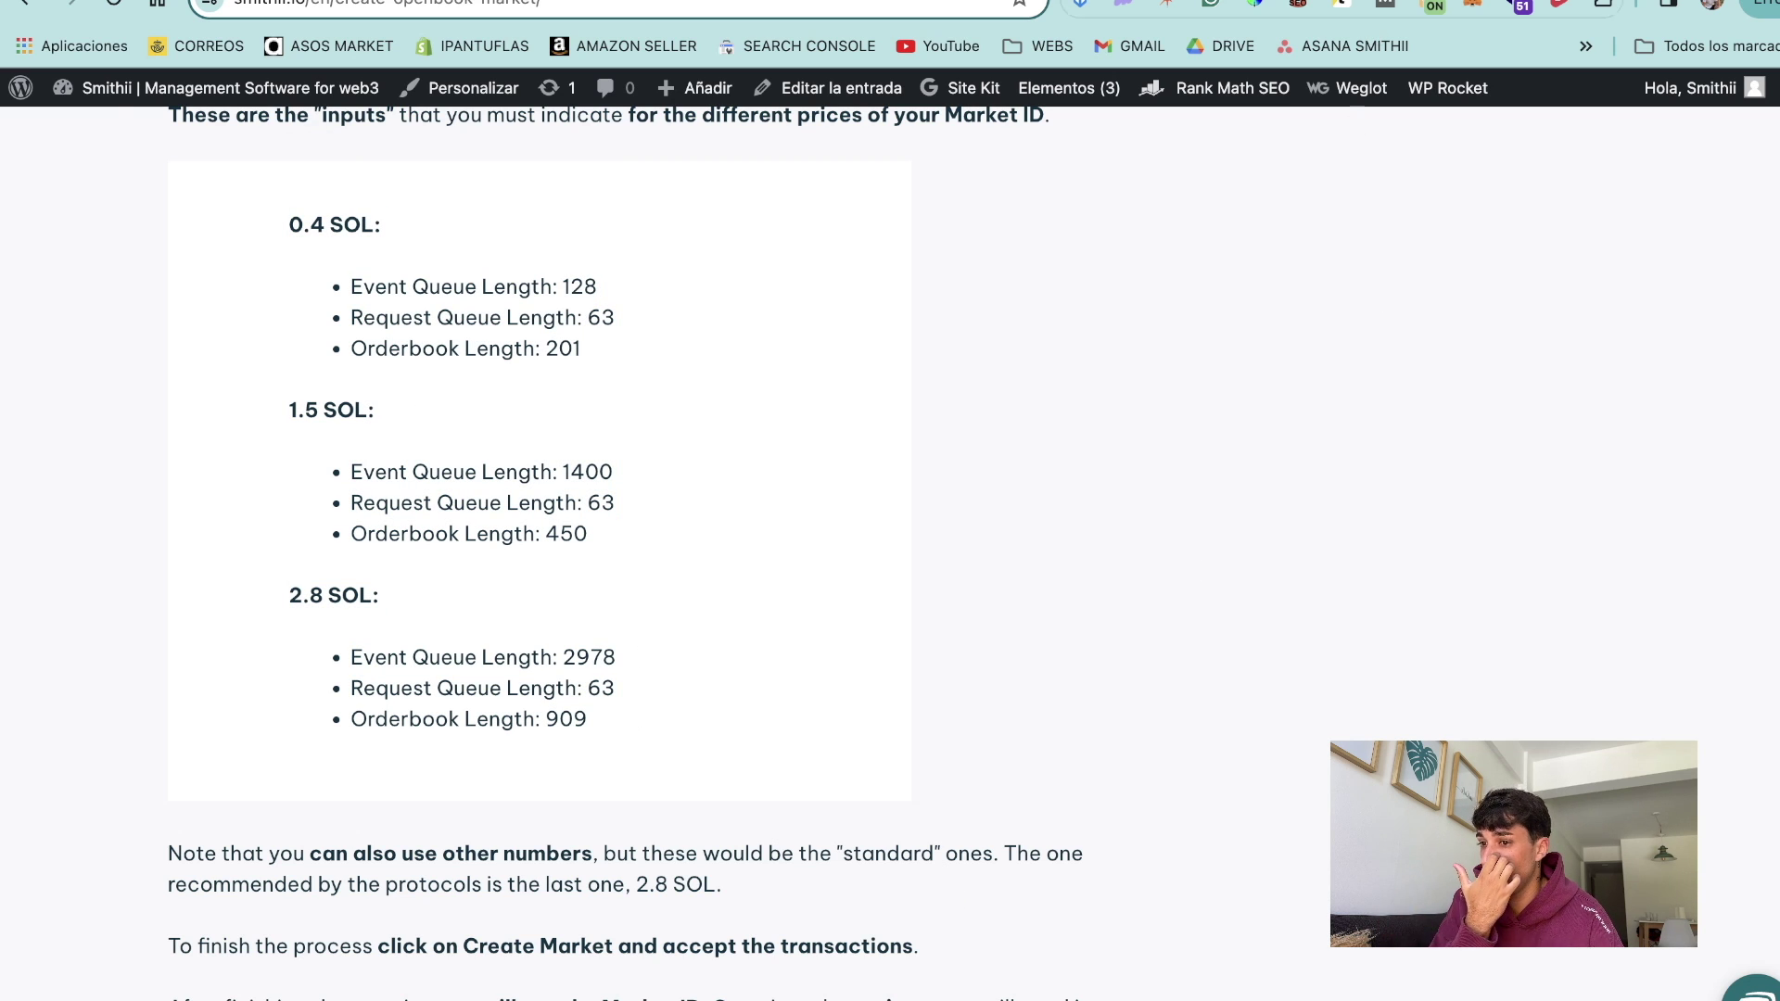
key(ctrl+shift+Tab)
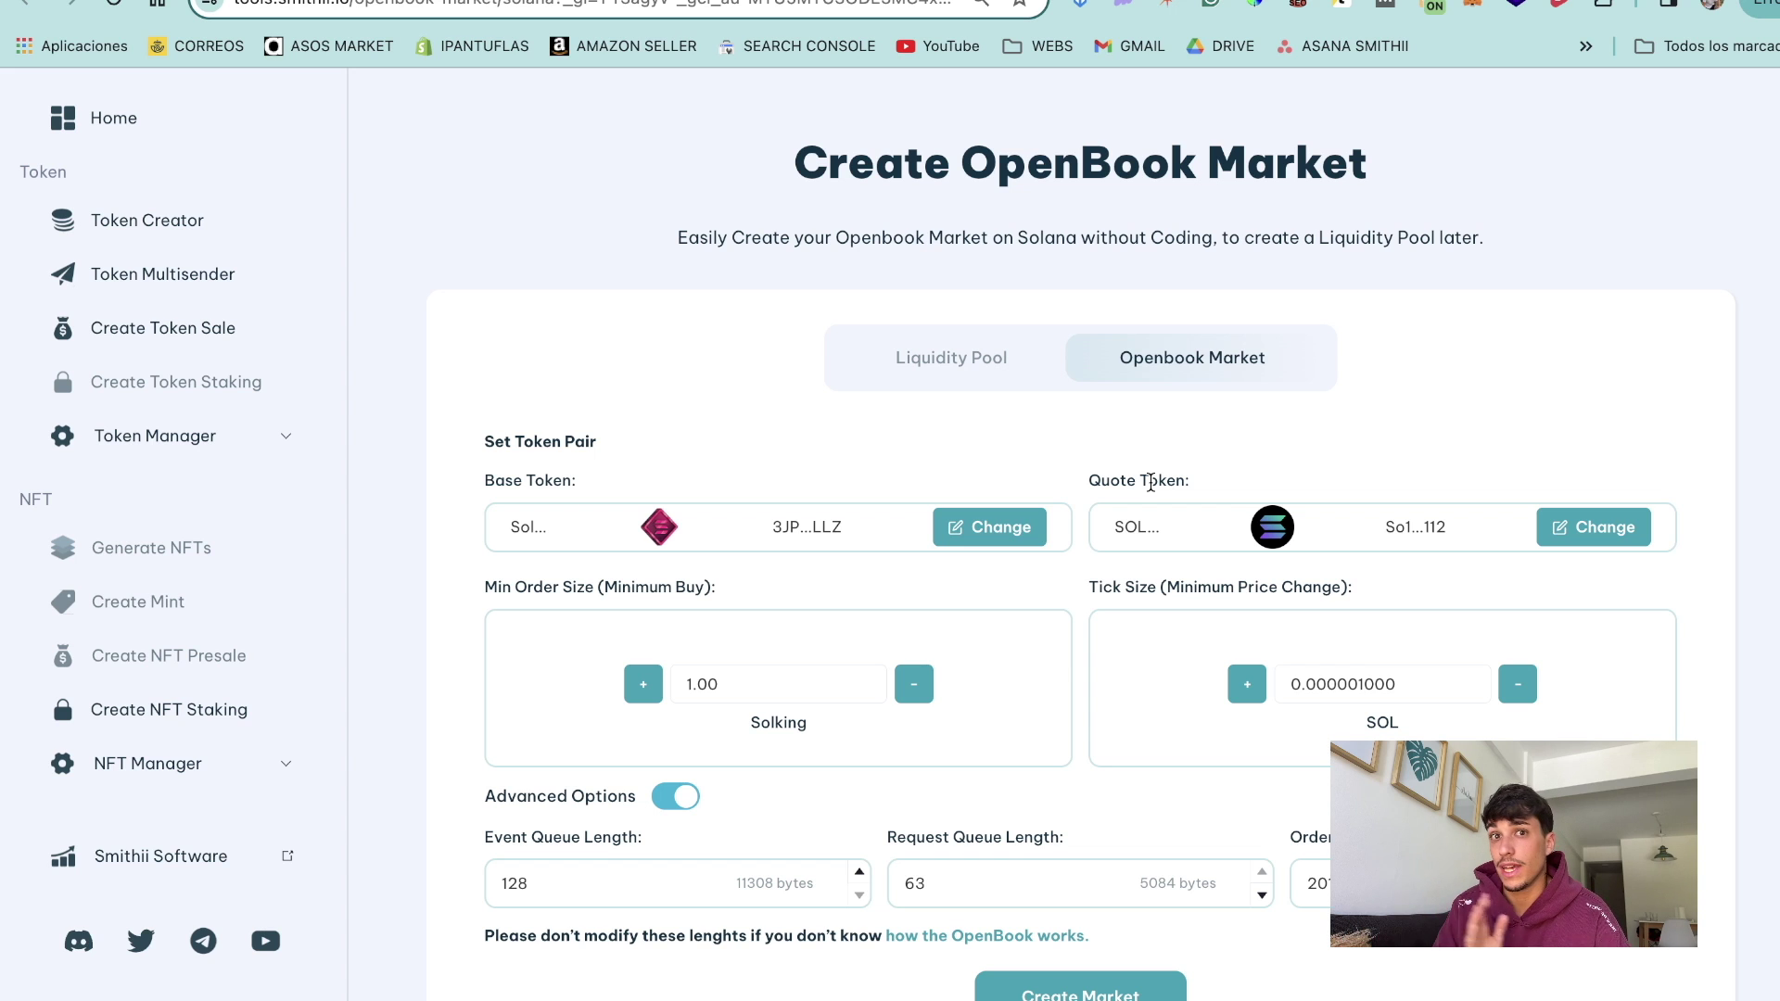
double_click(512, 883)
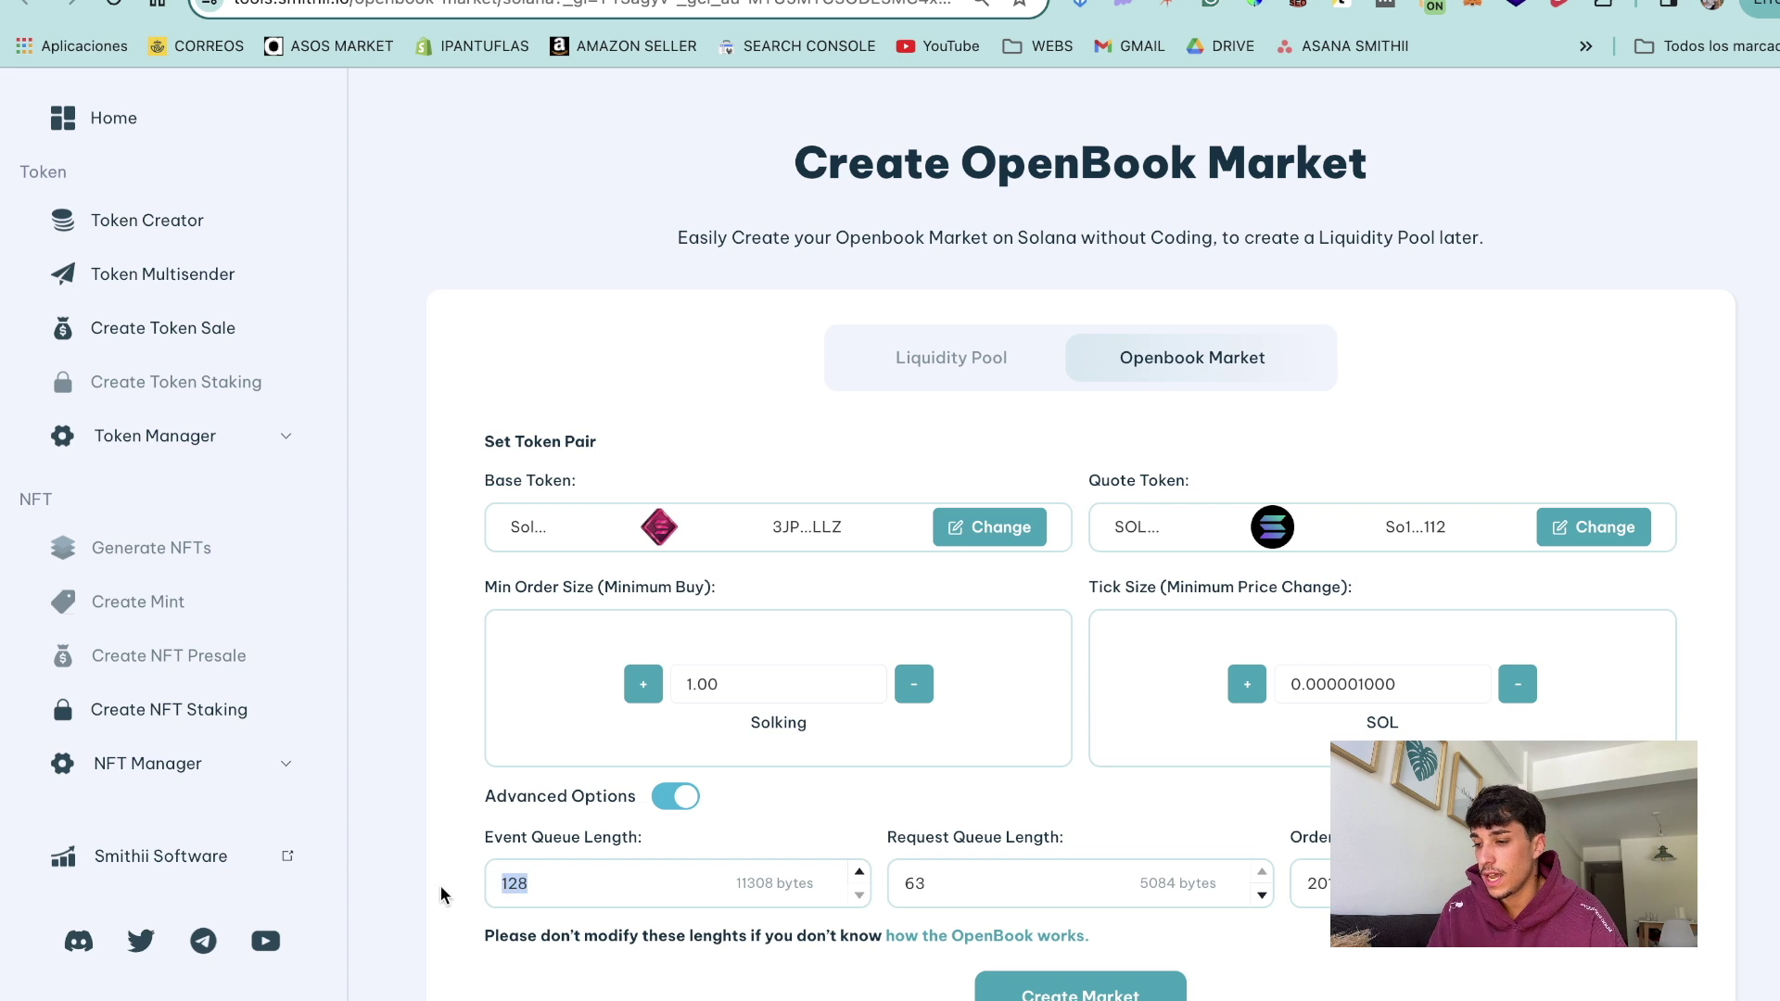
key(Tab)
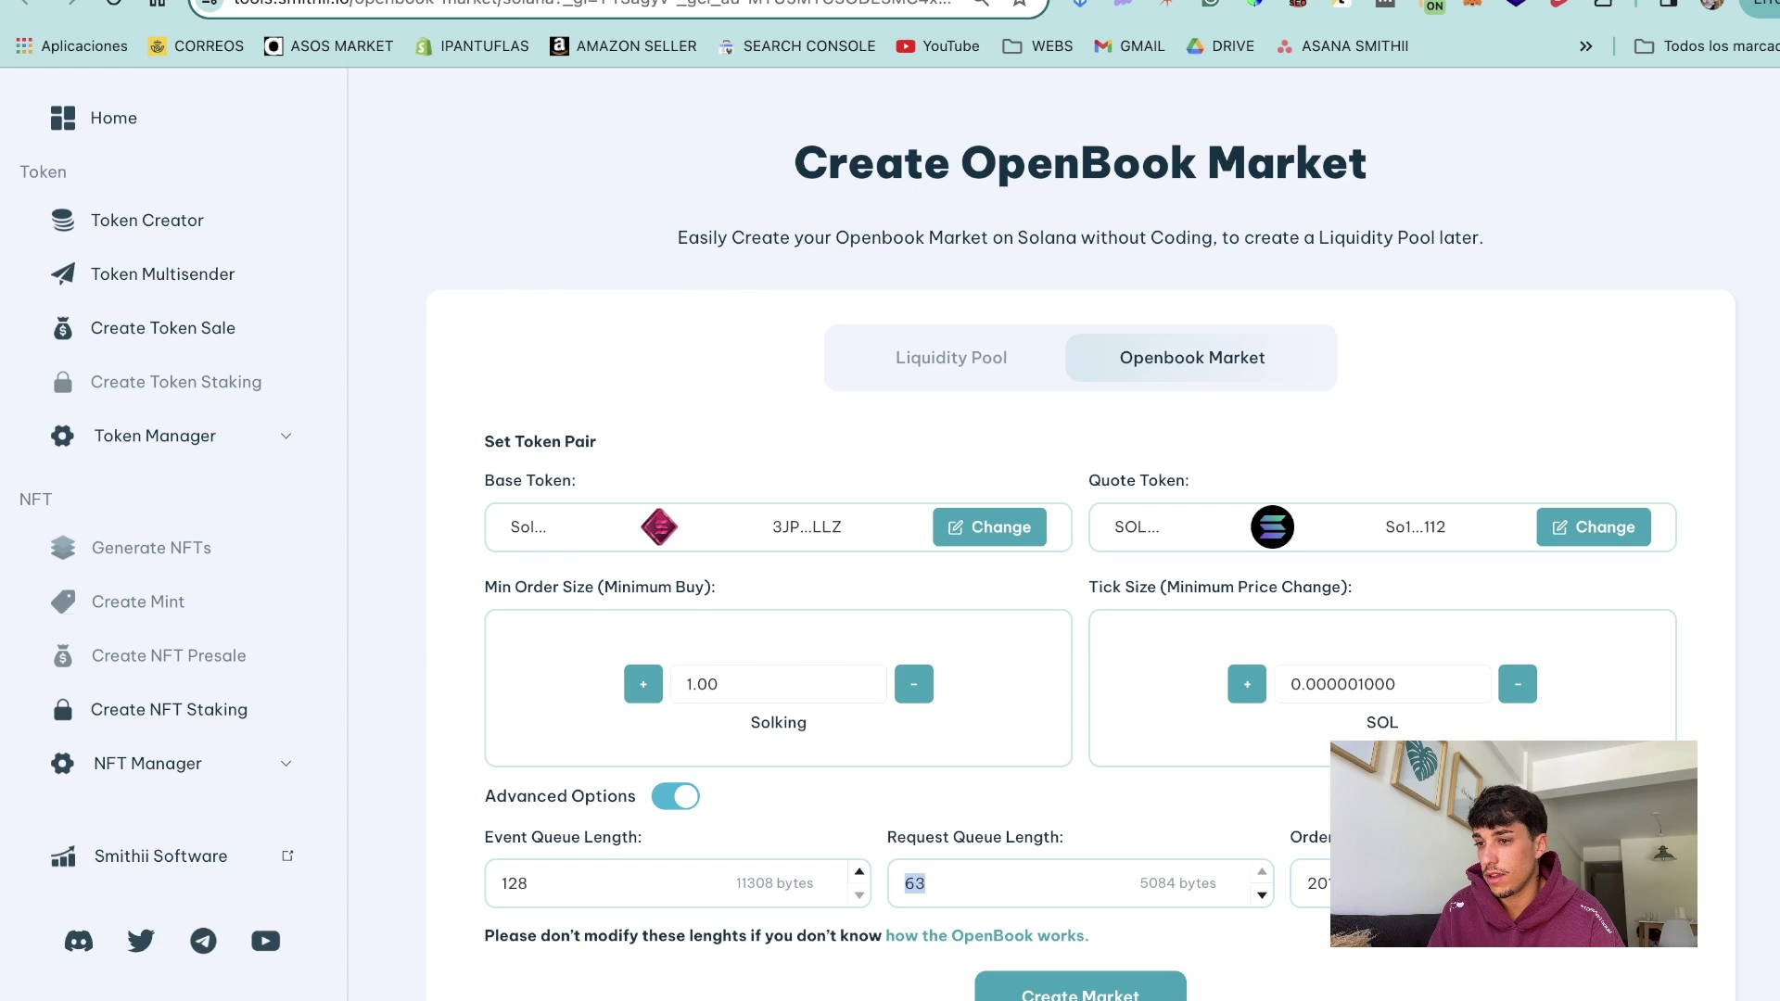
key(ctrl+Tab)
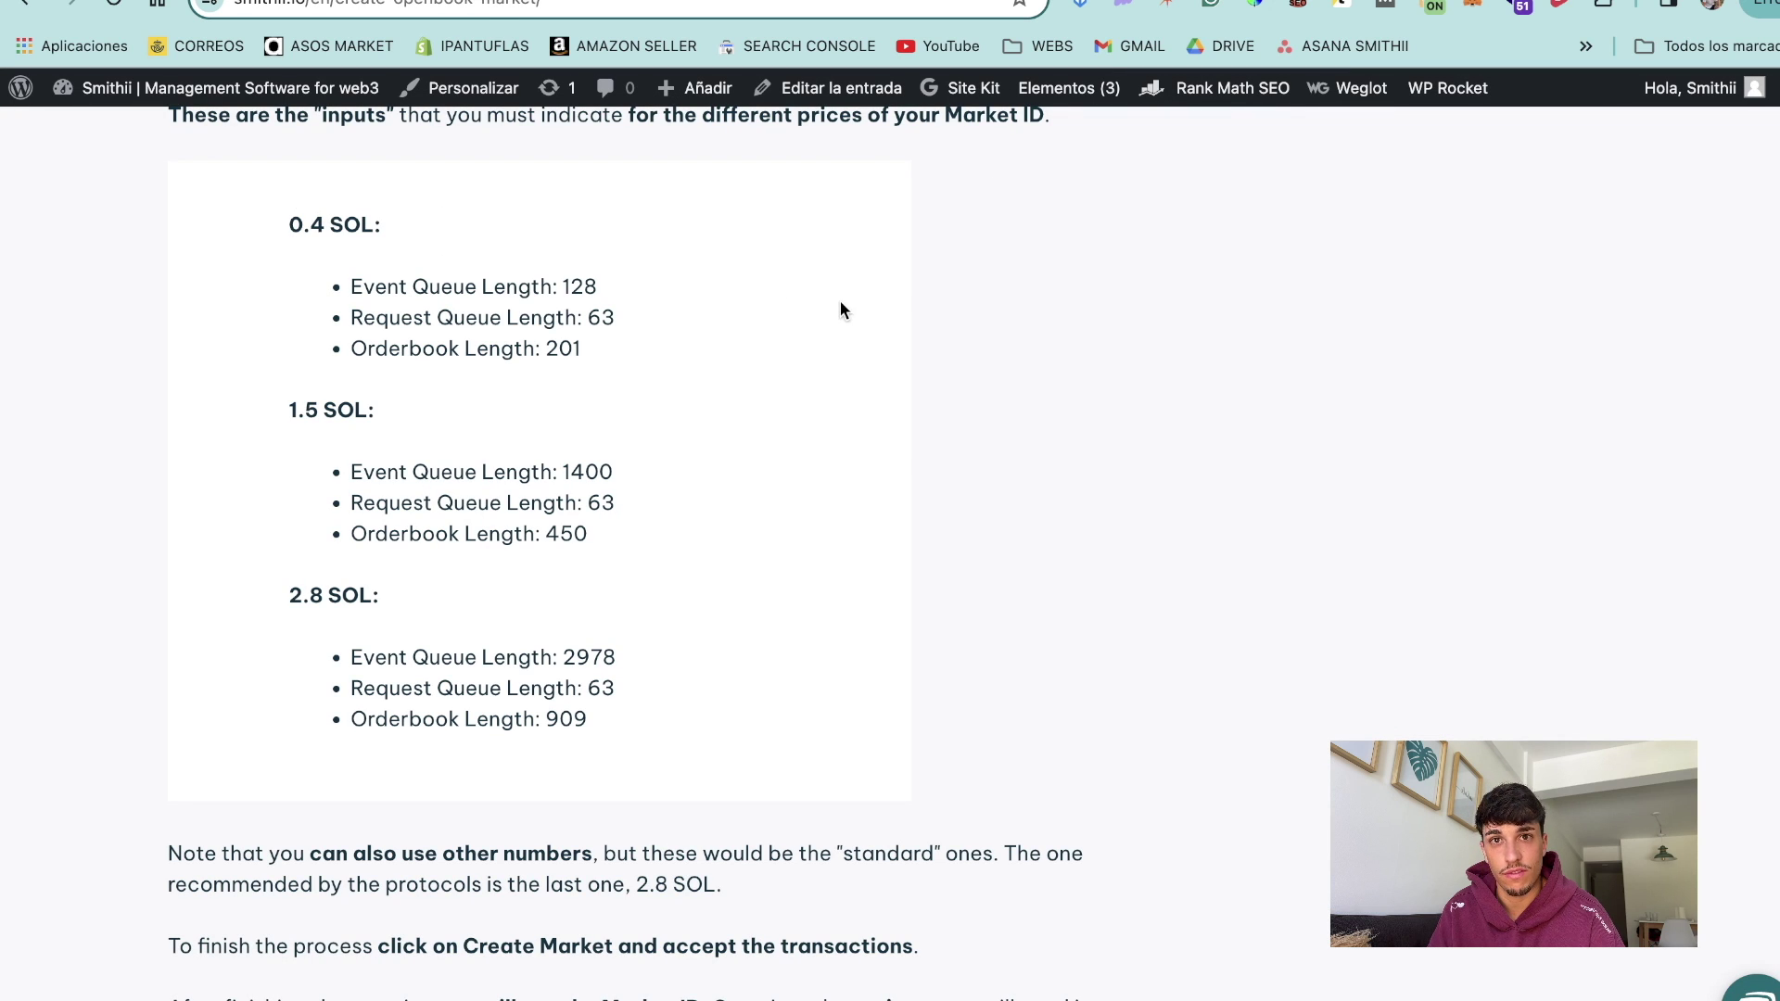
key(ctrl+shift+Tab)
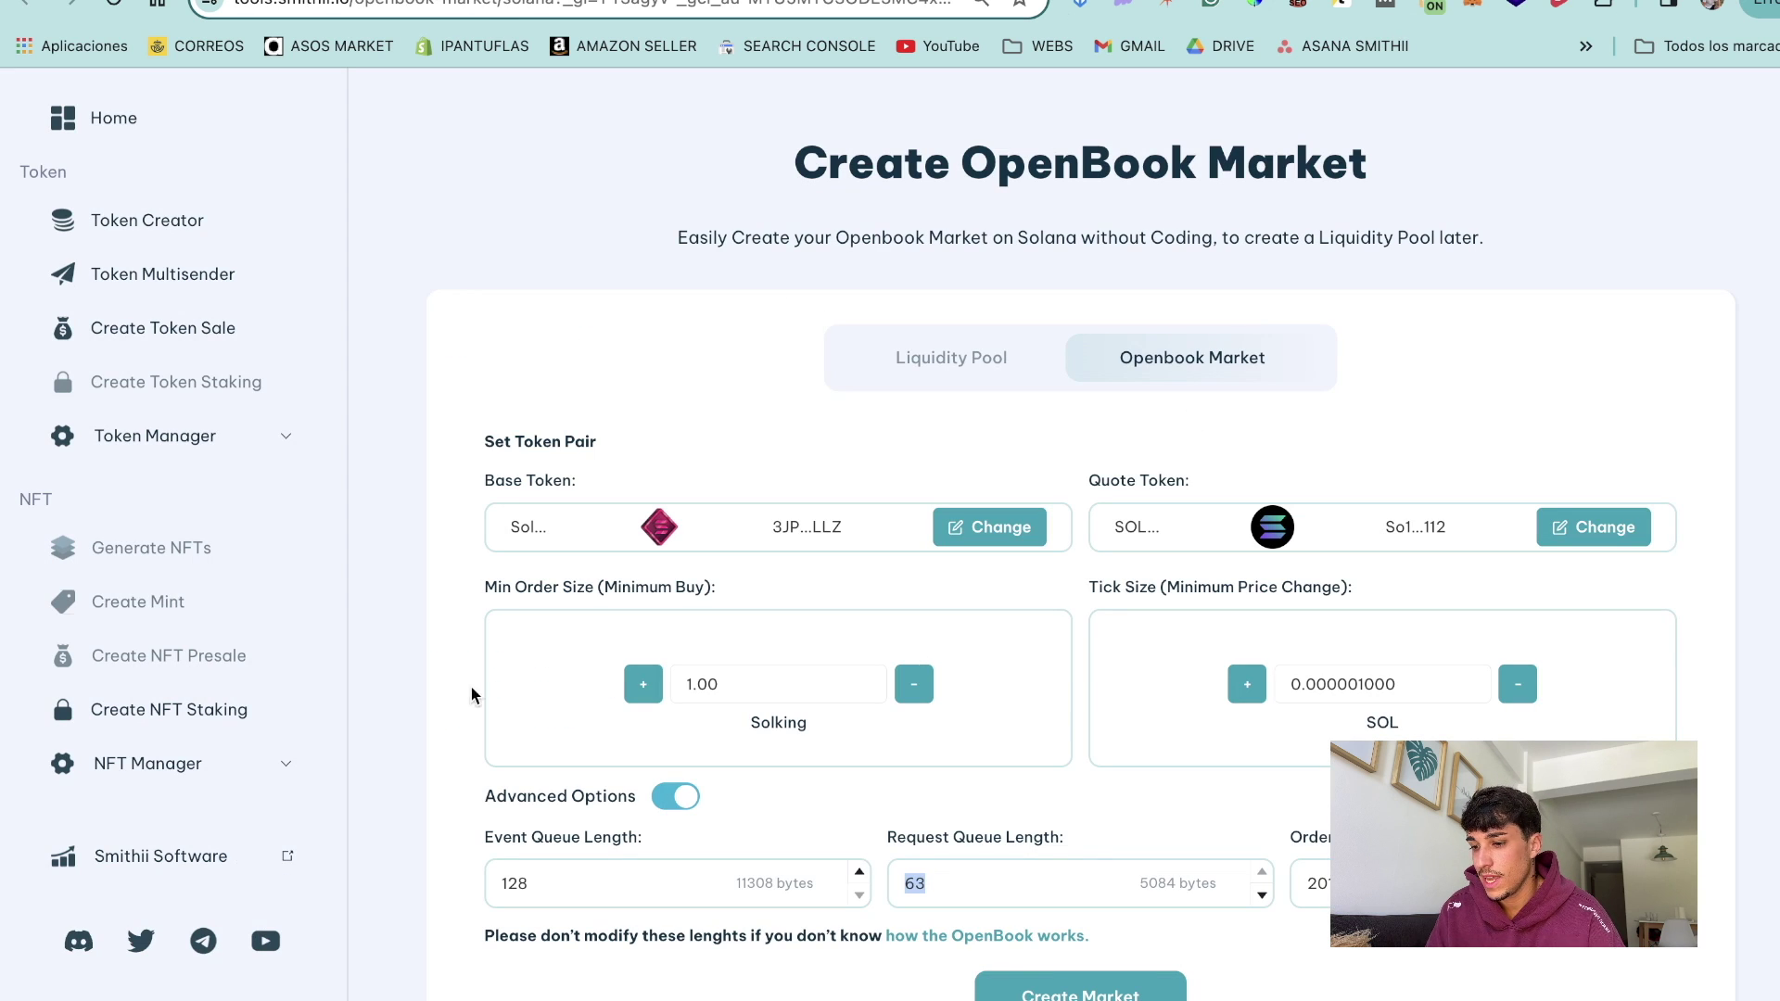
click(1446, 955)
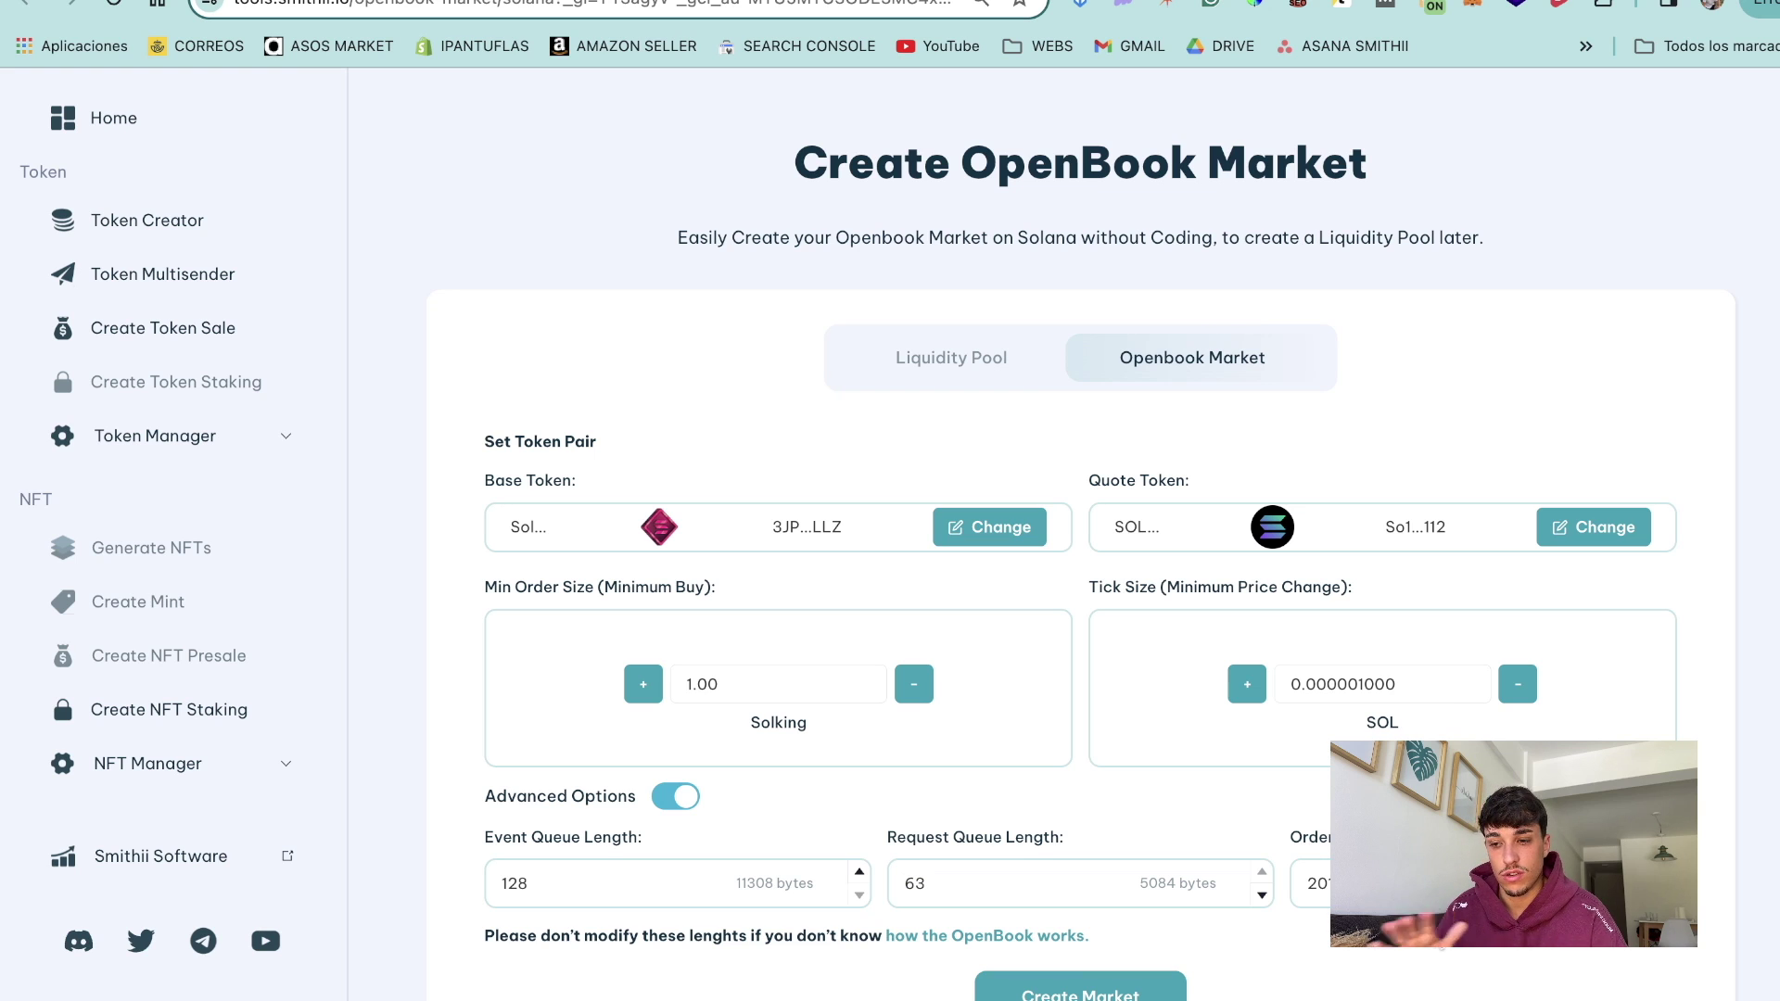
- Create the market and approve the Phantom transactions costing about 0.4275 SOL
click(1075, 992)
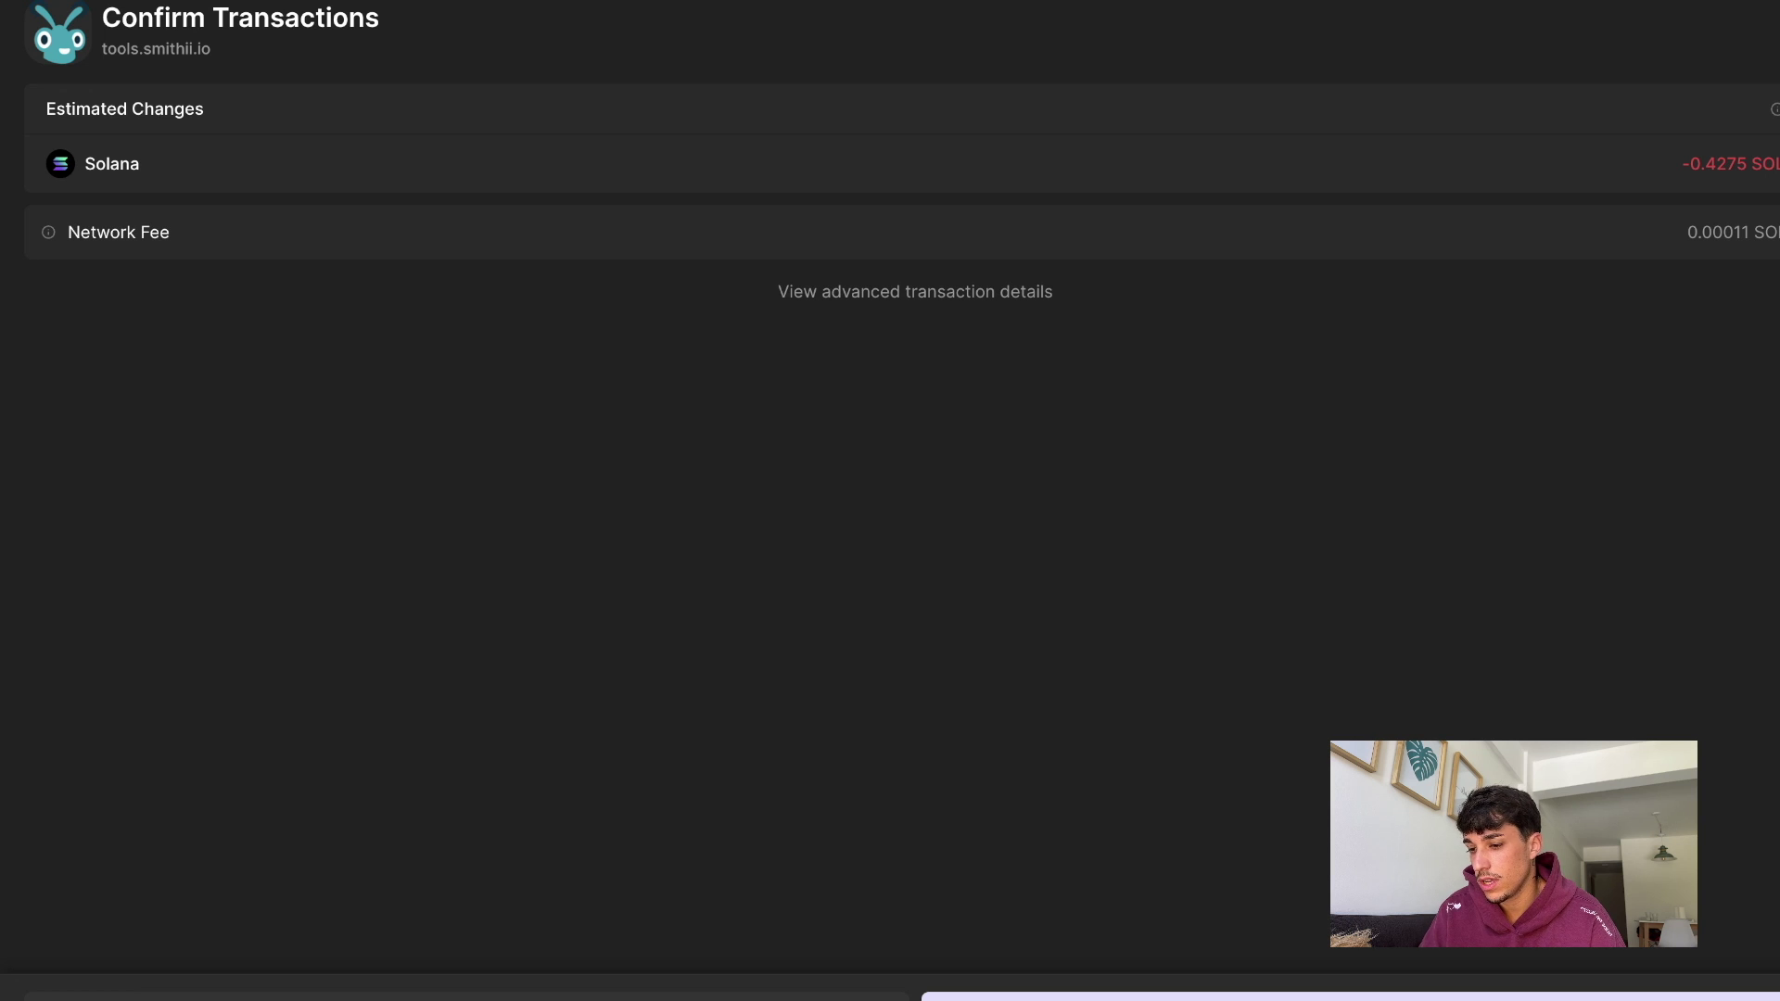
click(1349, 996)
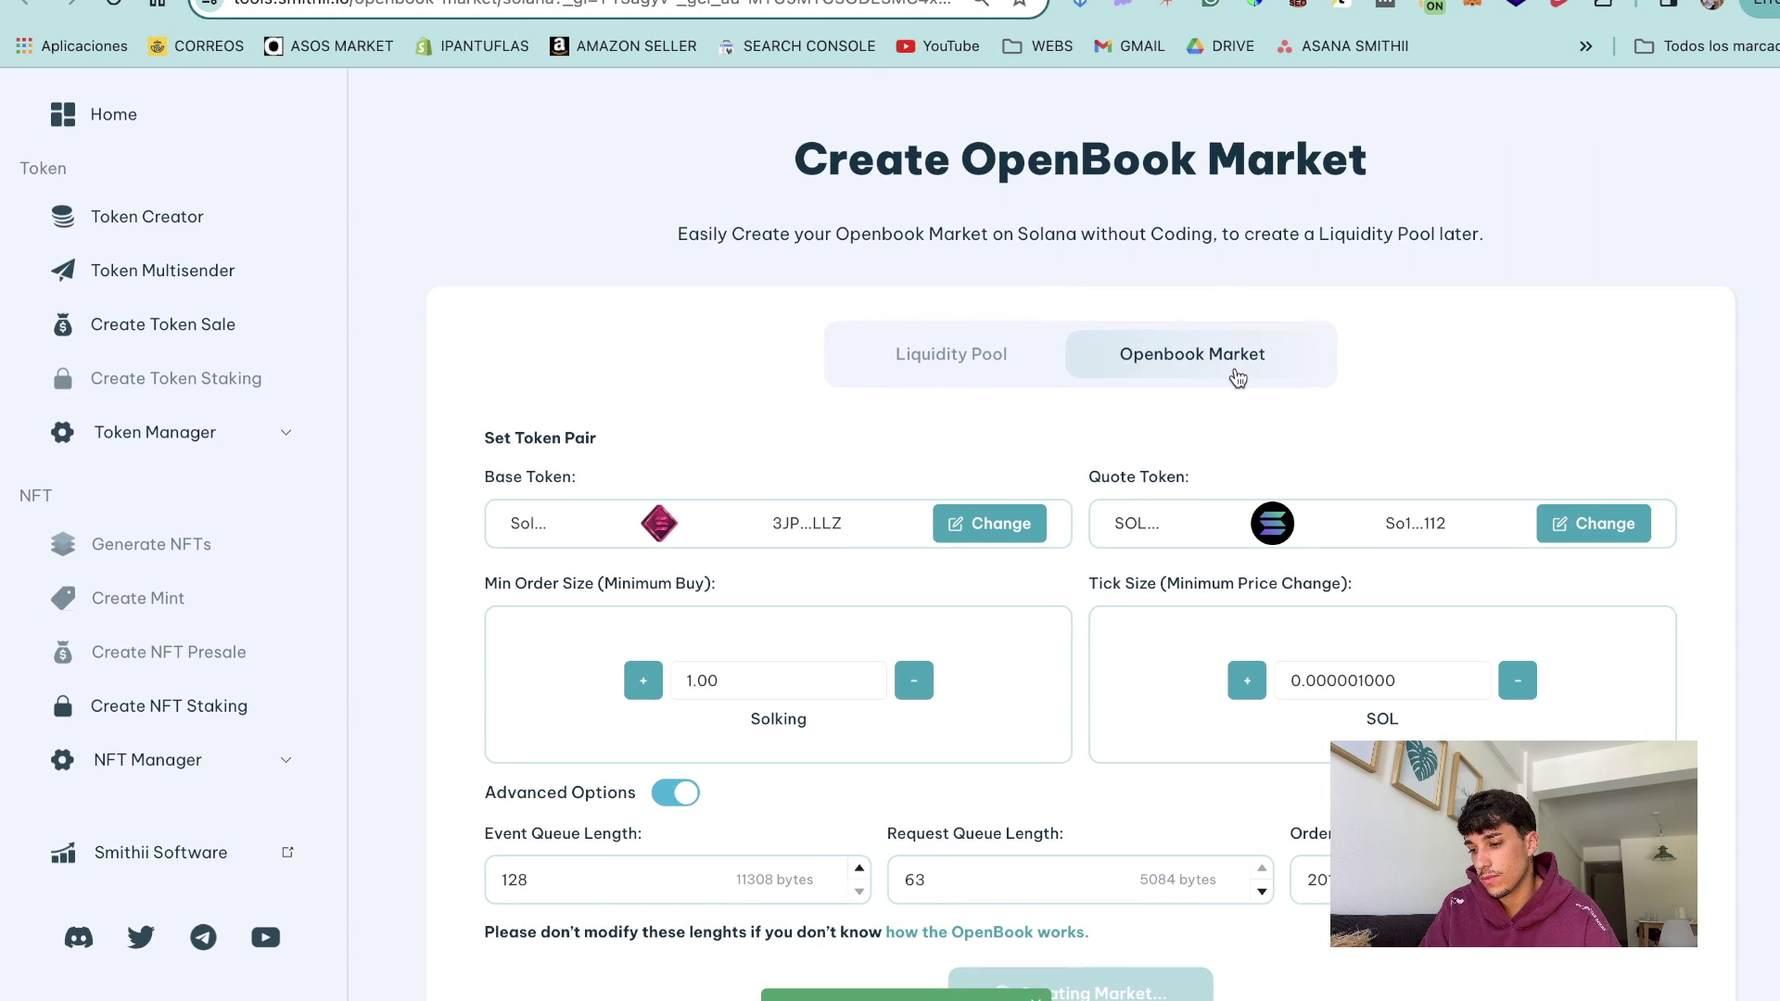
- Copy the Created Market Id shown beneath the finished form
scroll(1237, 378, down, 1)
scroll(895, 723, down, 1)
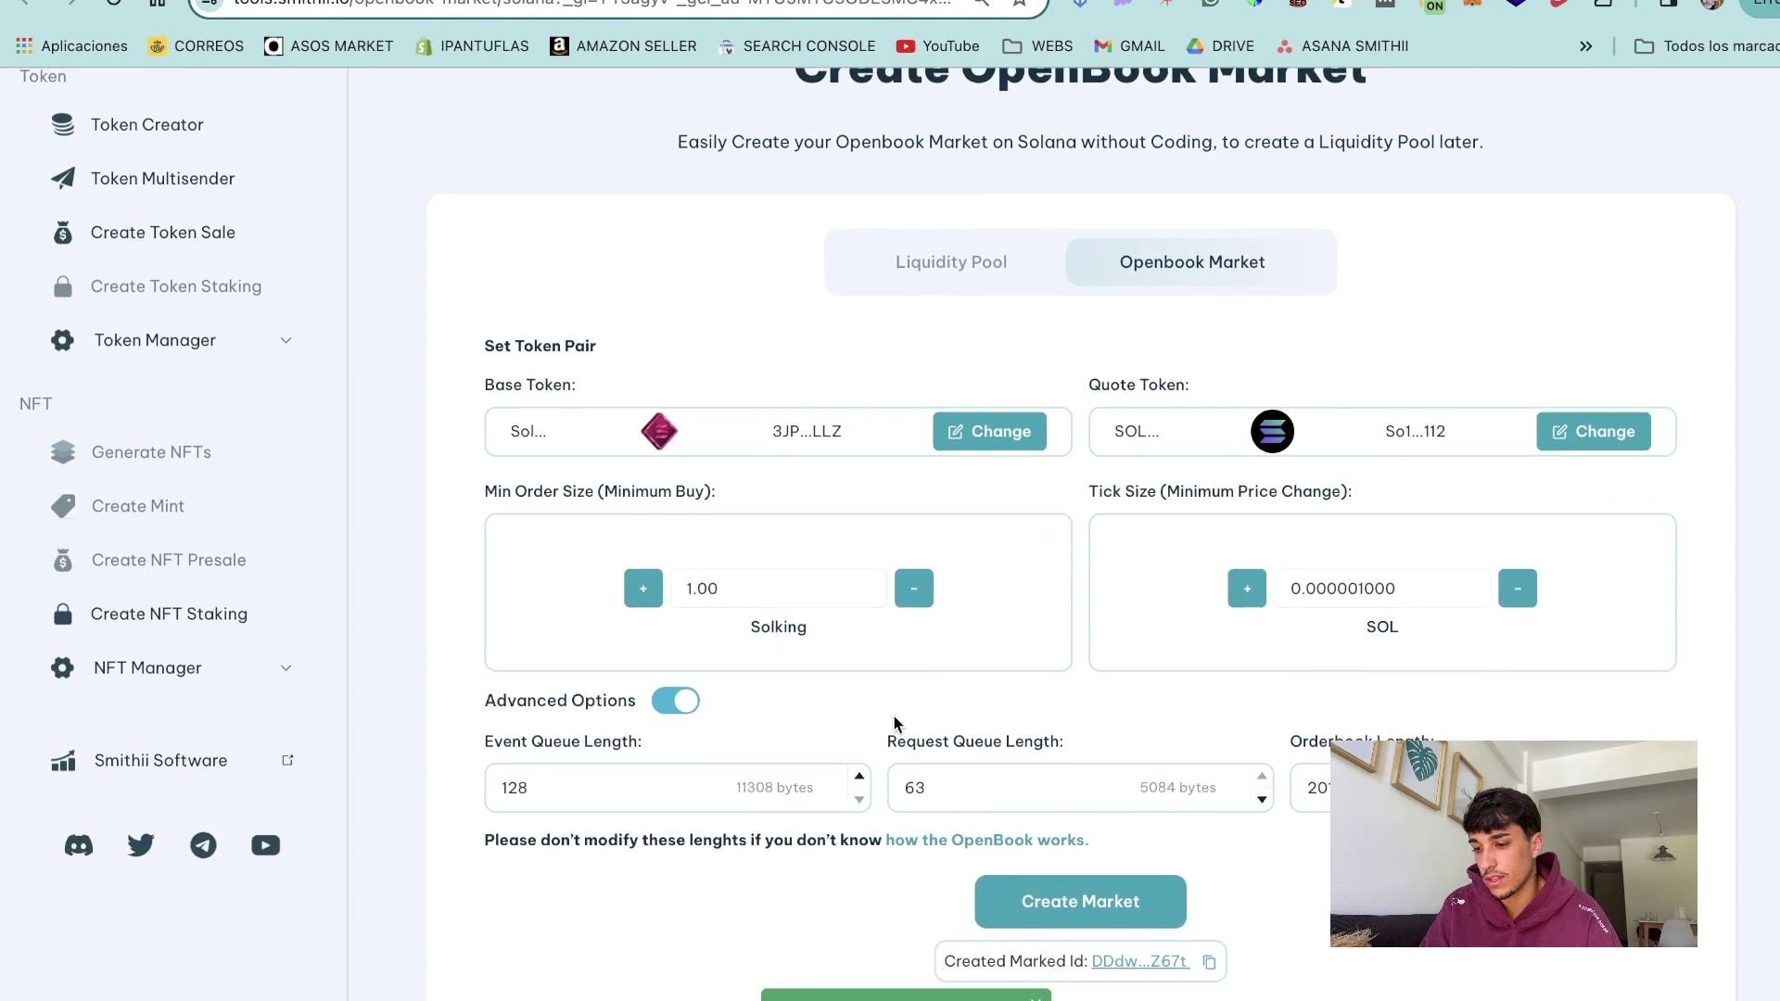
scroll(896, 723, down, 2)
click(1208, 826)
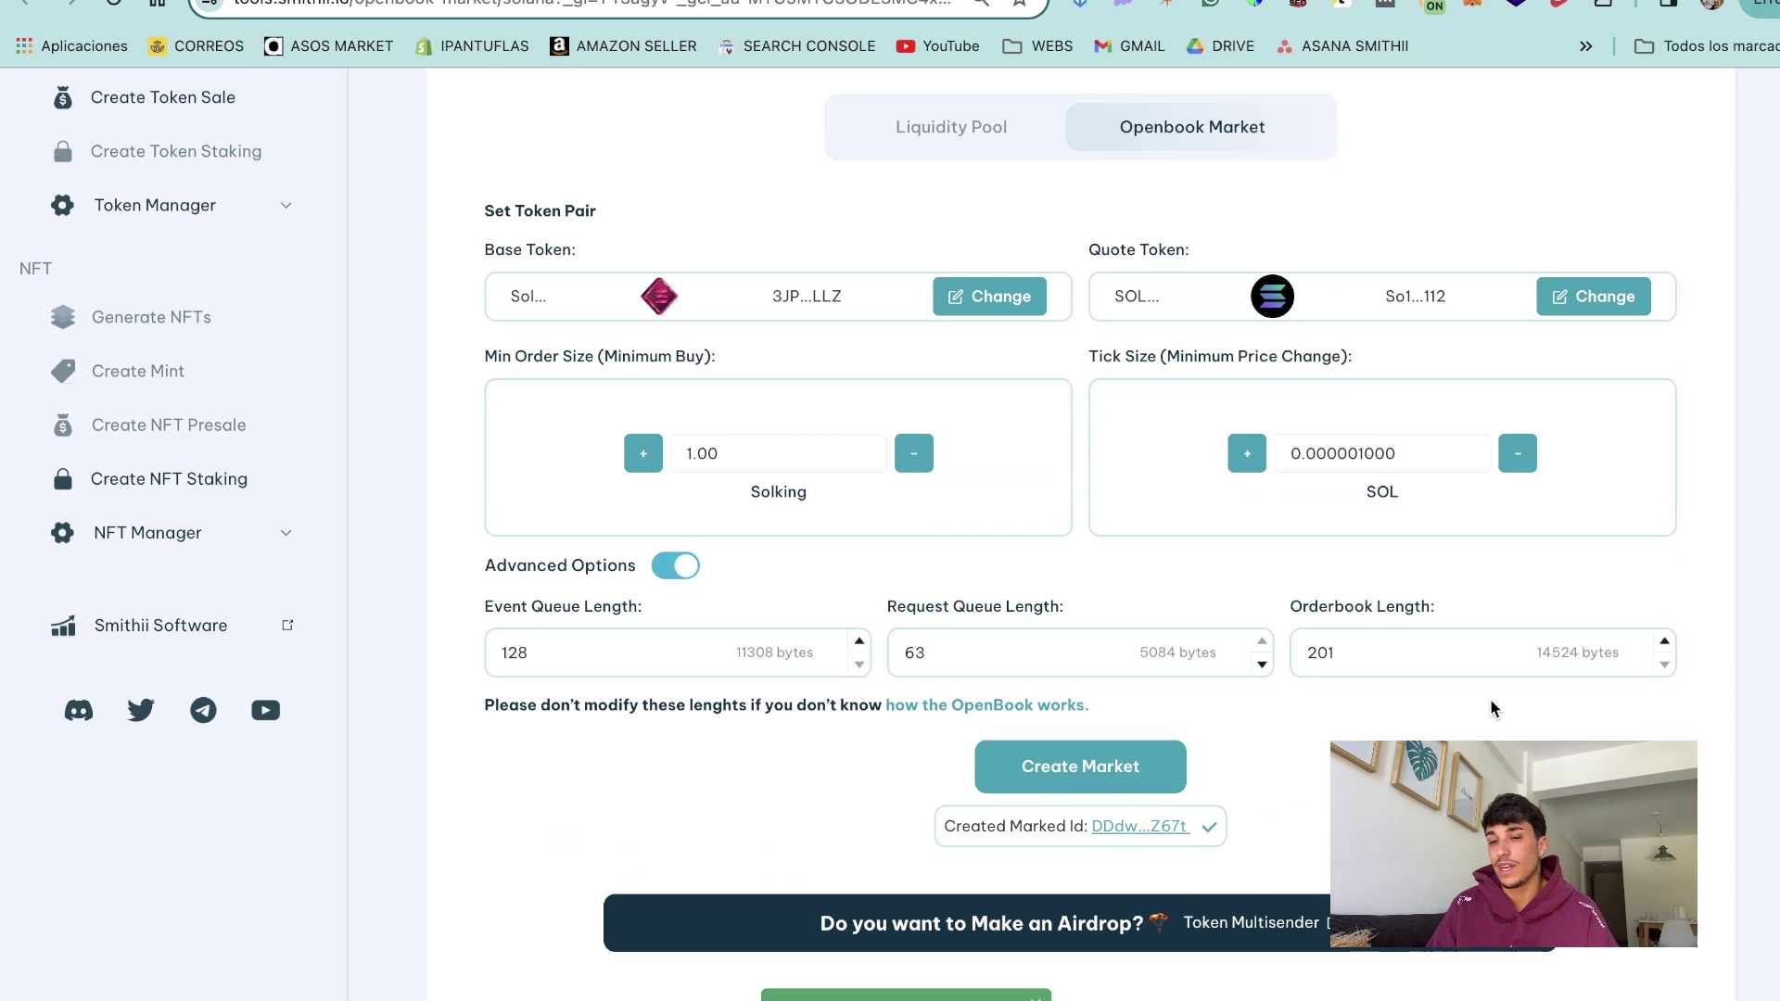